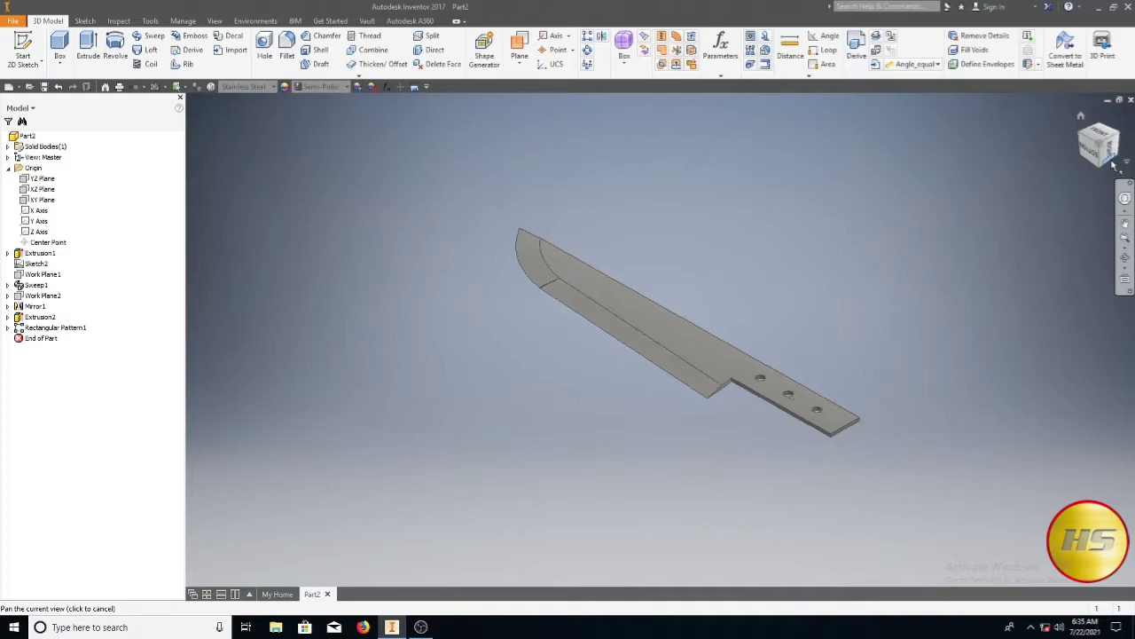
{"action": "left_click", "coordinate": [1113, 164]}
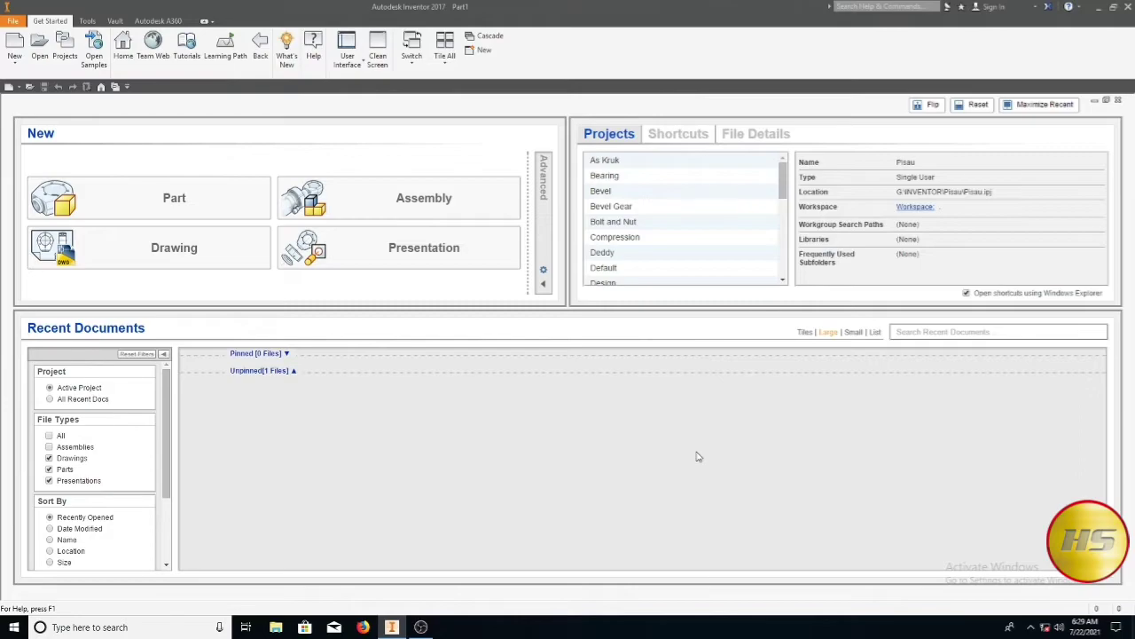
Create a new part file and start a 2D sketch on the front origin plane.
{"action": "left_click", "coordinate": [15, 44]}
{"action": "double_click", "coordinate": [495, 187]}
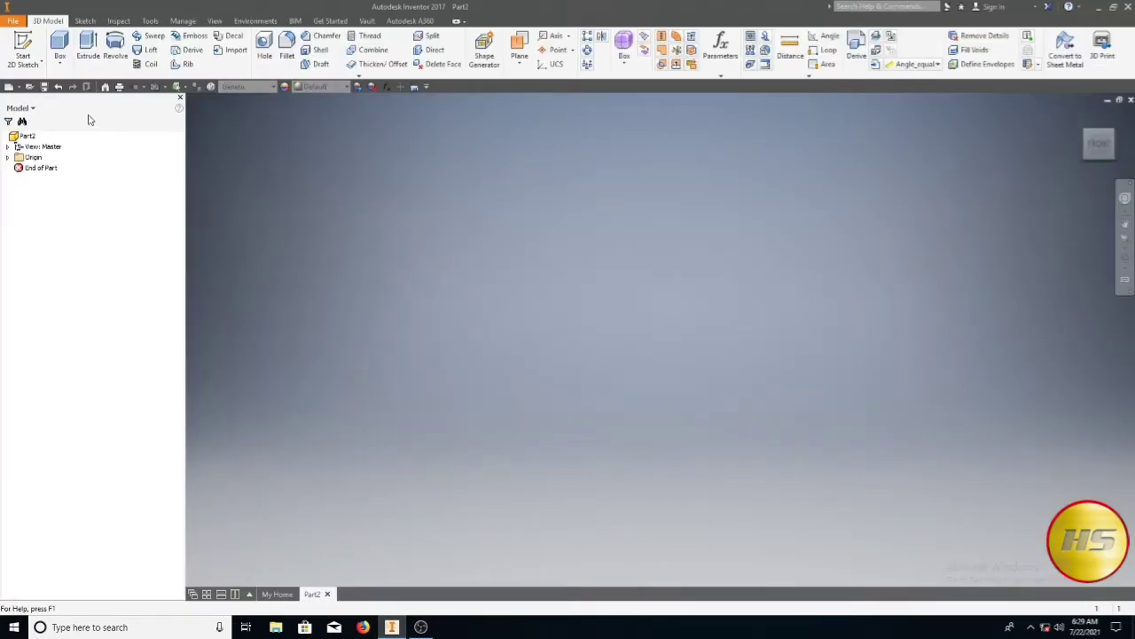
{"action": "left_click", "coordinate": [23, 49]}
{"action": "left_click", "coordinate": [578, 179]}
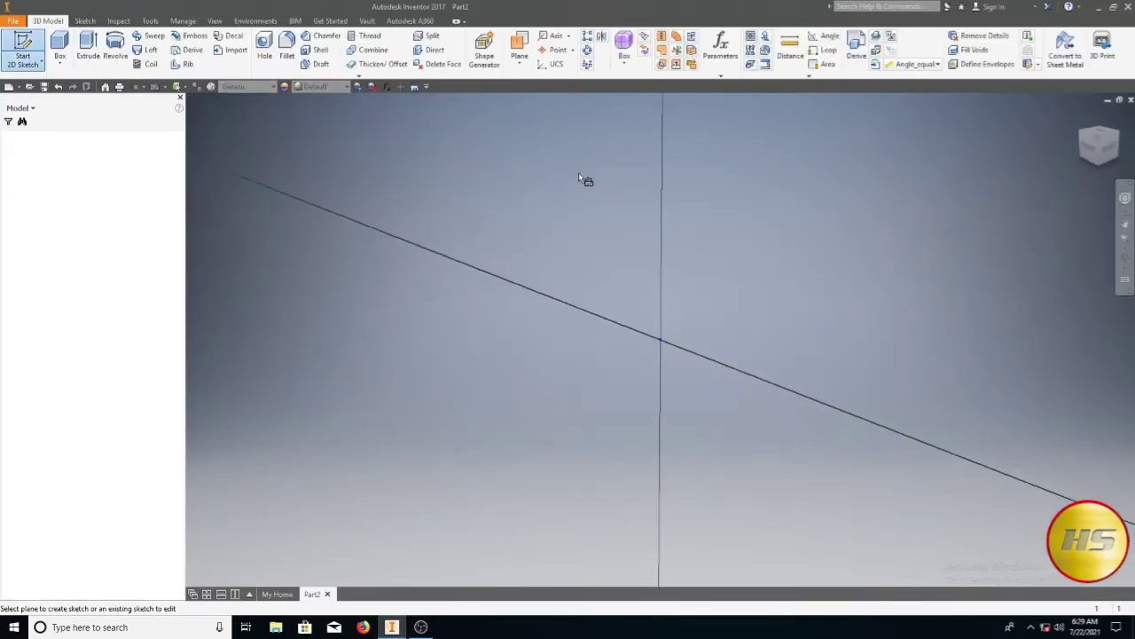
Sketch a rectangle about 69 mm long with its lower left corner on the origin.
{"action": "middle_click_drag", "start_coordinate": [532, 233], "coordinate": [371, 309]}
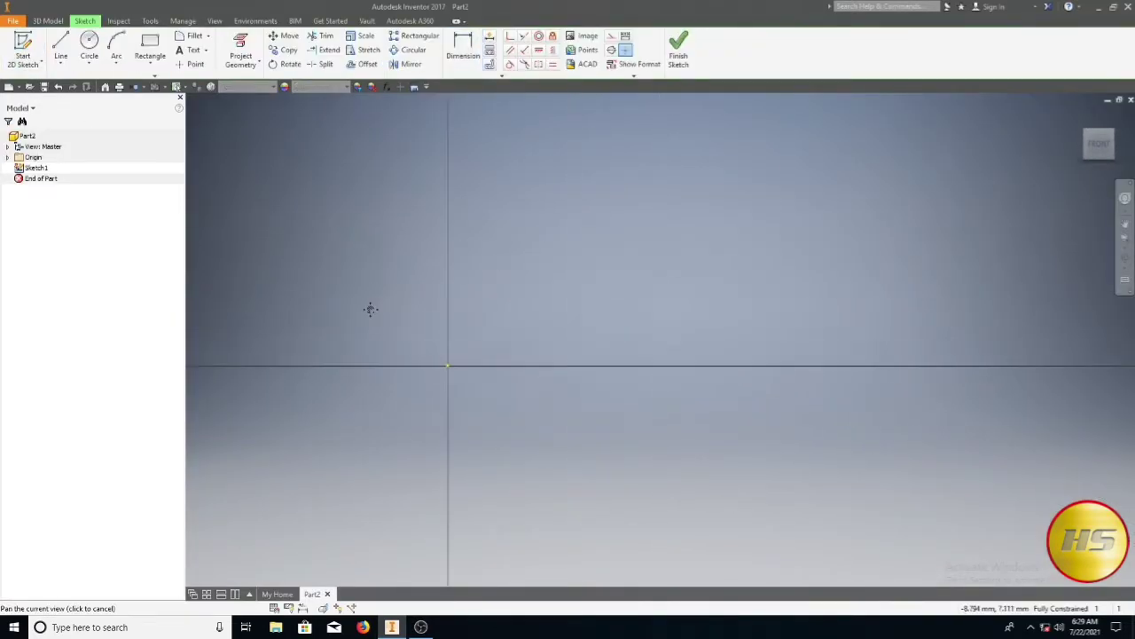
{"action": "left_click", "coordinate": [150, 48]}
{"action": "left_click", "coordinate": [446, 364]}
{"action": "left_click", "coordinate": [1022, 226]}
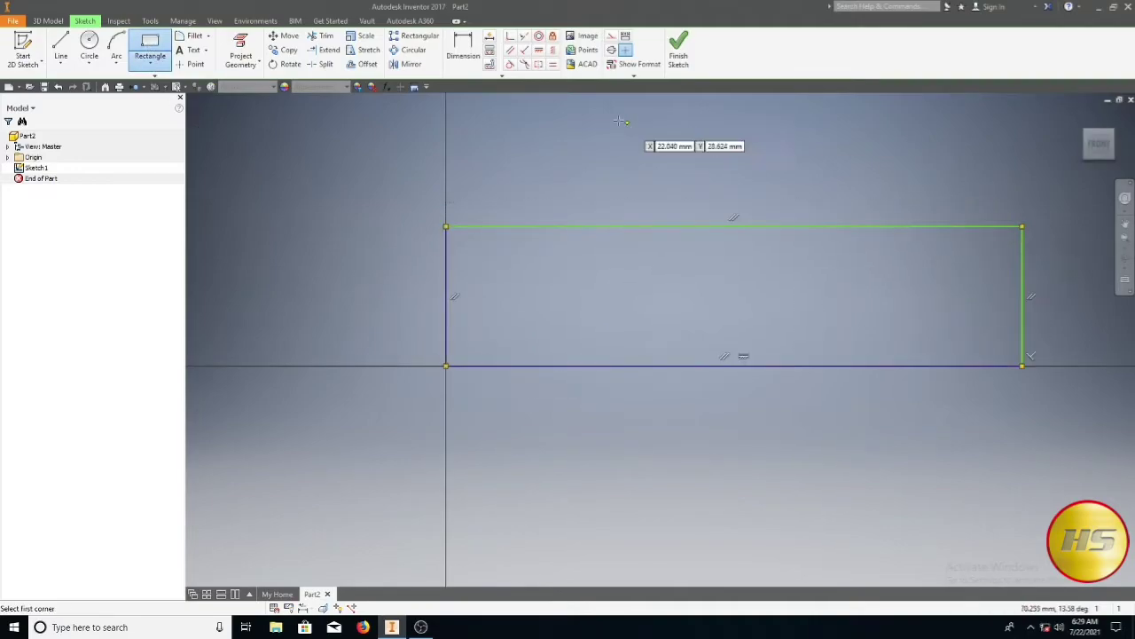
Dimension the rectangle to 240 mm long and 40 mm high.
{"action": "left_click", "coordinate": [462, 49]}
{"action": "left_click", "coordinate": [510, 229]}
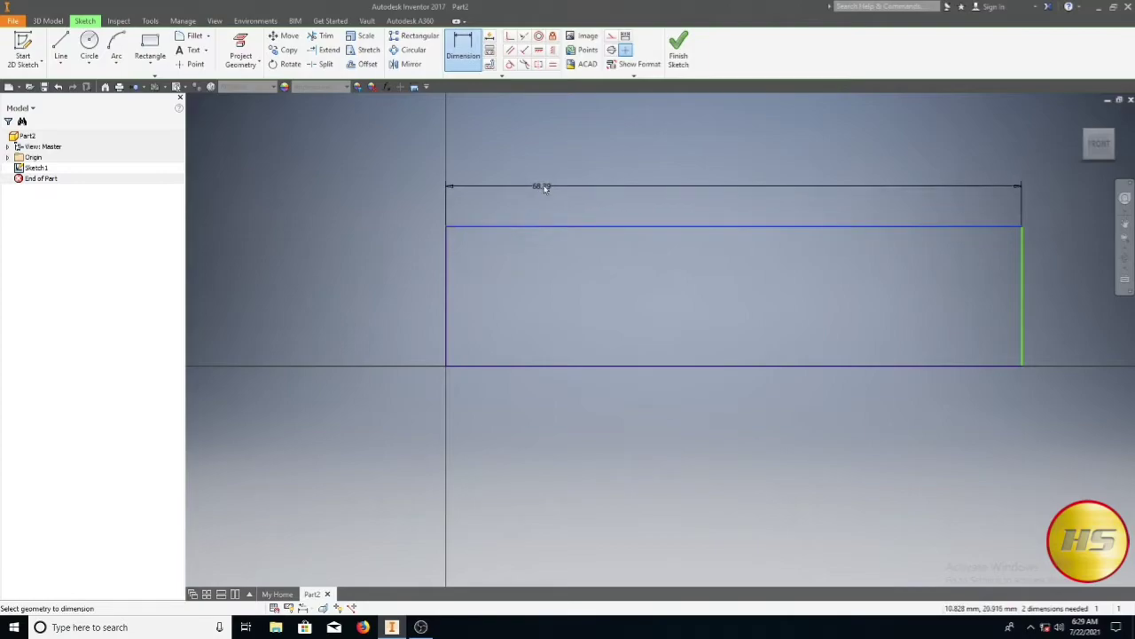
{"action": "left_click", "coordinate": [544, 184]}
{"action": "type", "text": "240"}
{"action": "key", "text": "Return"}
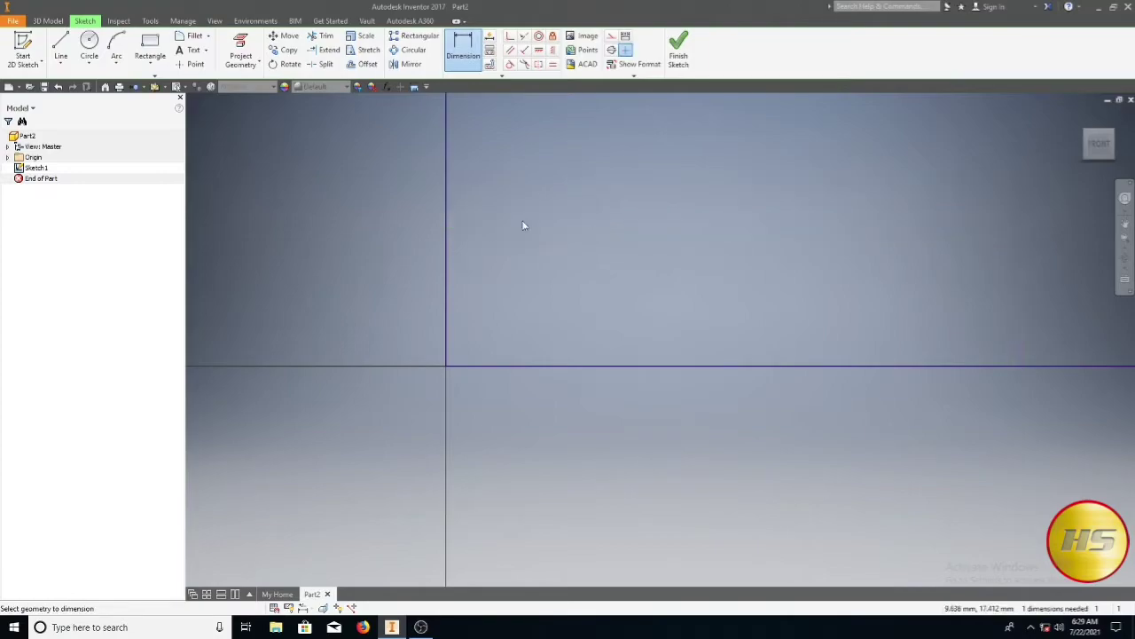
{"action": "scroll", "coordinate": [520, 309], "scroll_direction": "down", "scroll_amount": 3}
{"action": "left_click", "coordinate": [486, 266]}
{"action": "left_click", "coordinate": [473, 264]}
{"action": "type", "text": "40"}
{"action": "key", "text": "Return"}
{"action": "scroll", "coordinate": [531, 304], "scroll_direction": "down", "scroll_amount": 2}
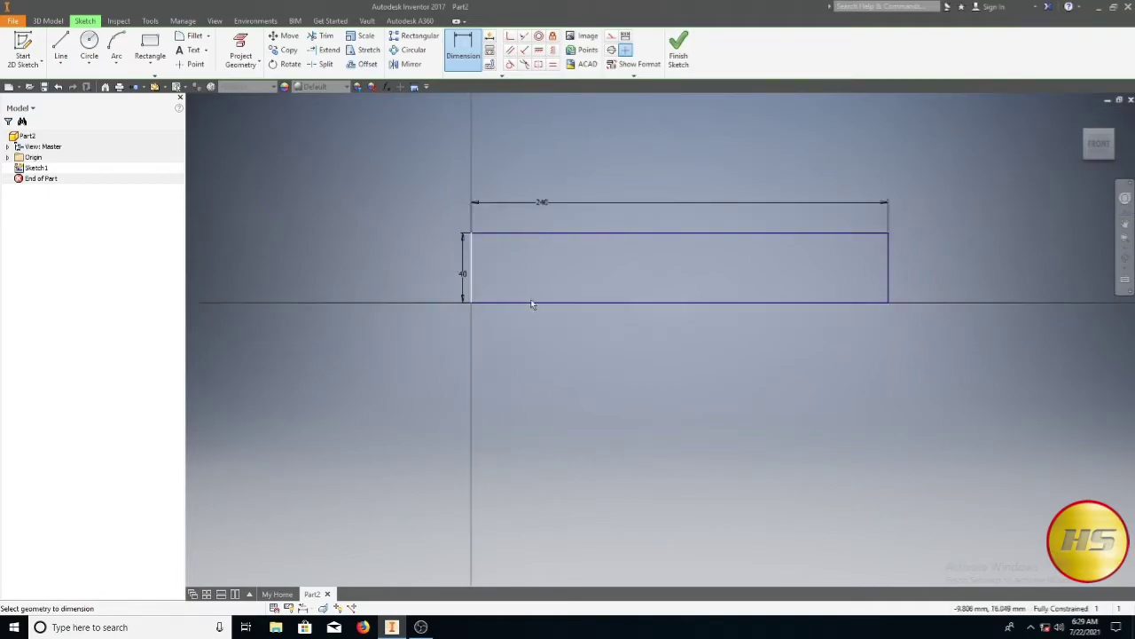
Draw a horizontal line about 50 mm long inward from the right edge's midpoint, continuing with a slanted line down to the bottom edge.
{"action": "left_click", "coordinate": [61, 48]}
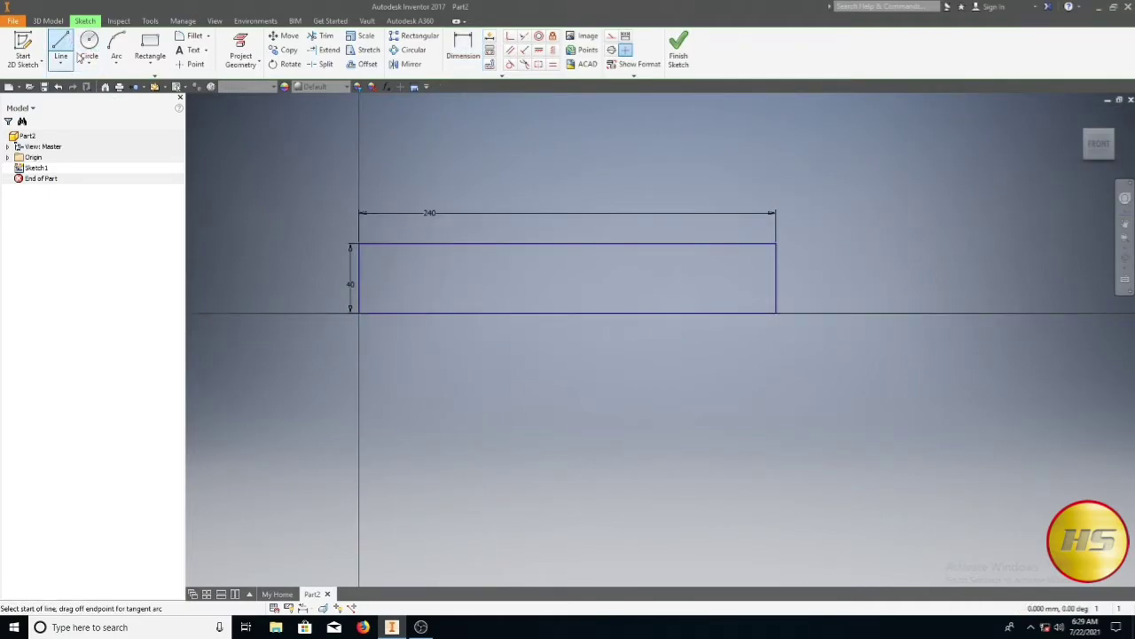
{"action": "left_click", "coordinate": [775, 278]}
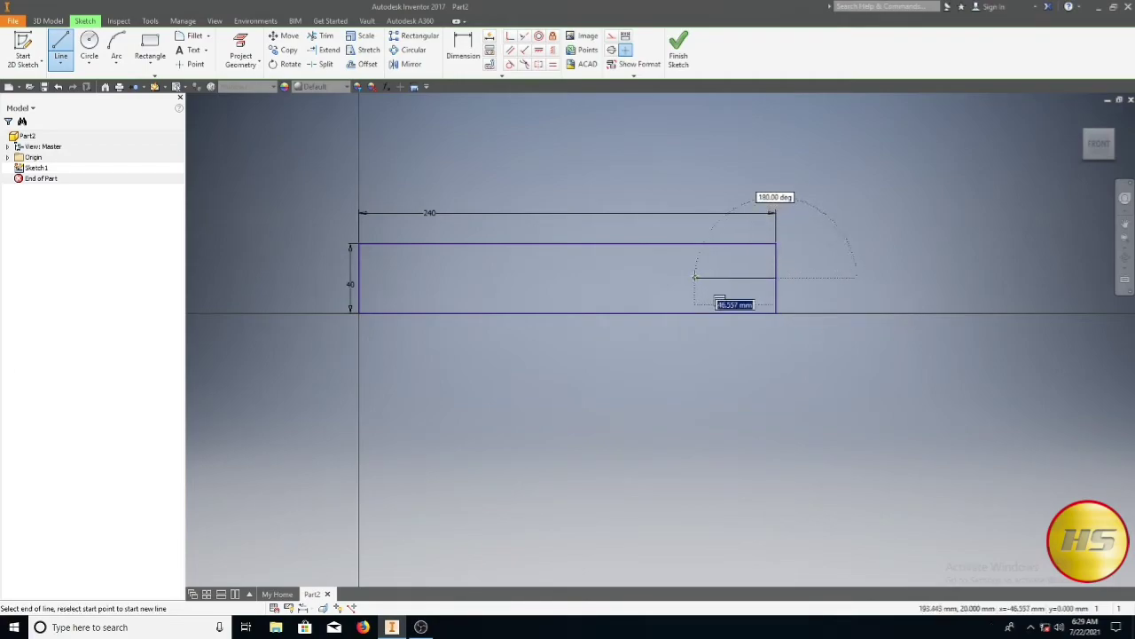
{"action": "left_click", "coordinate": [691, 279]}
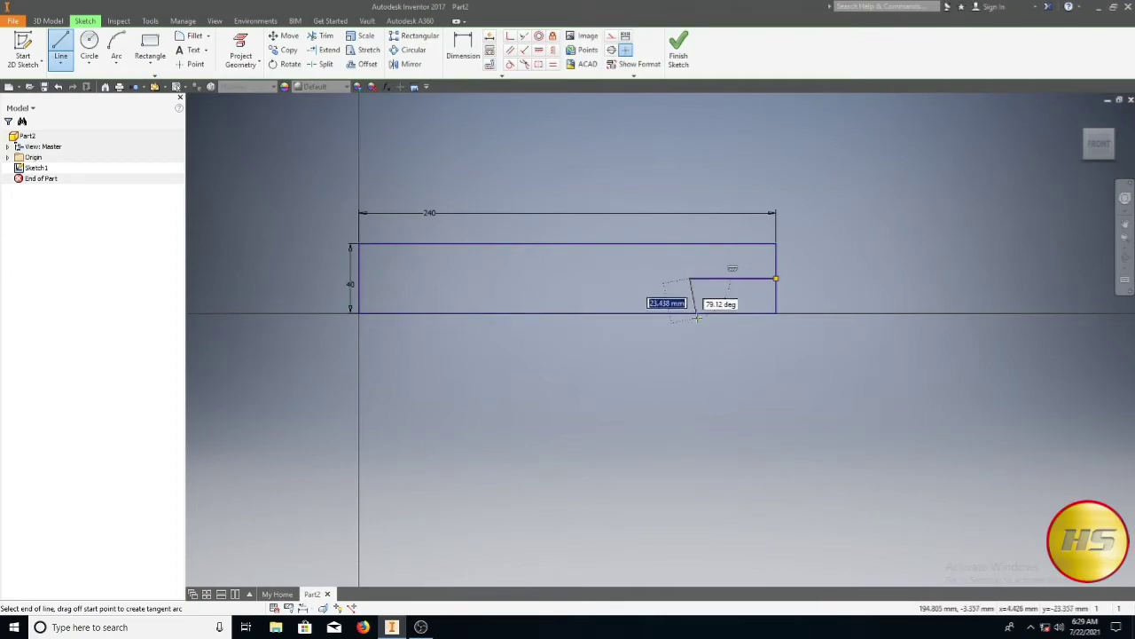
{"action": "double_click", "coordinate": [697, 312]}
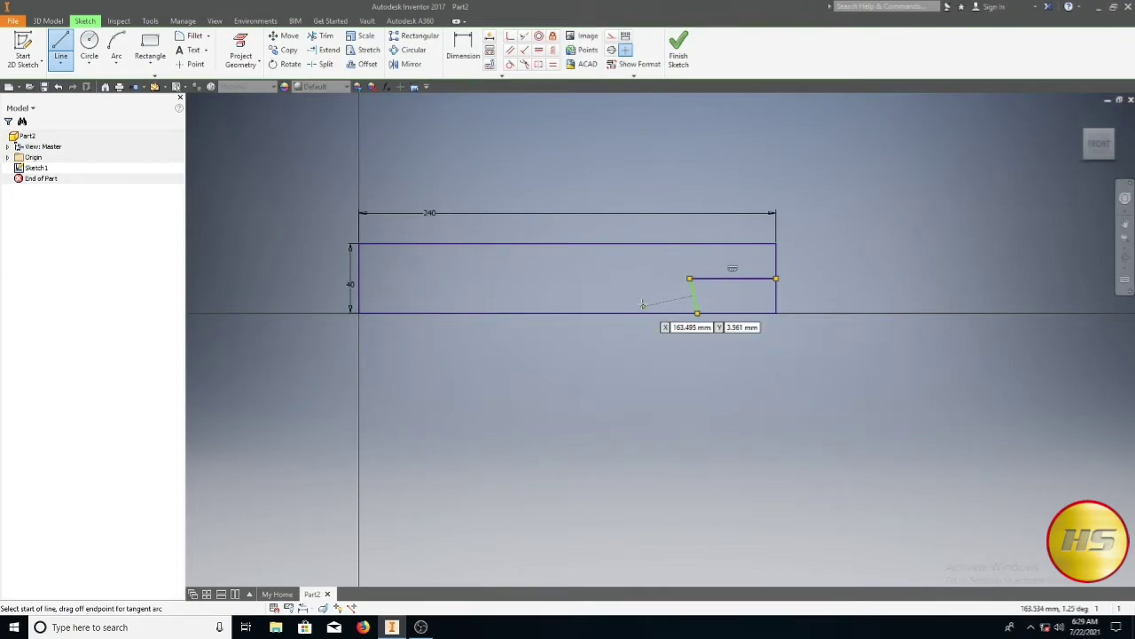
Draw a cutting-edge line about 153 mm long from the slanted line's lower end, rising gently toward the rectangle's left side.
{"action": "left_click", "coordinate": [697, 312]}
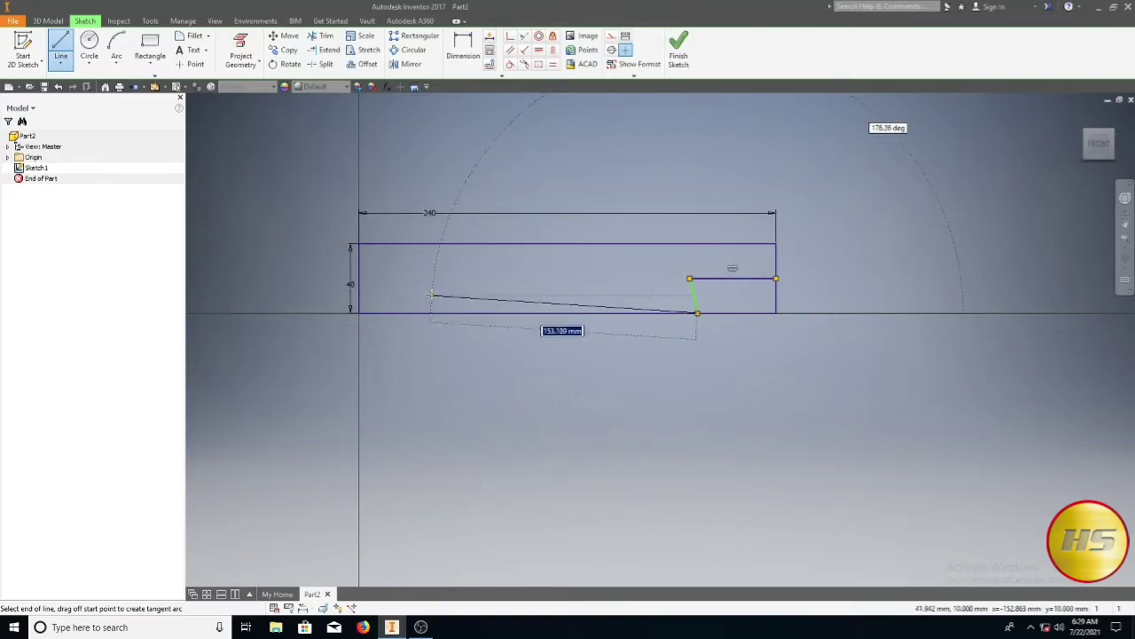
{"action": "left_click", "coordinate": [431, 294]}
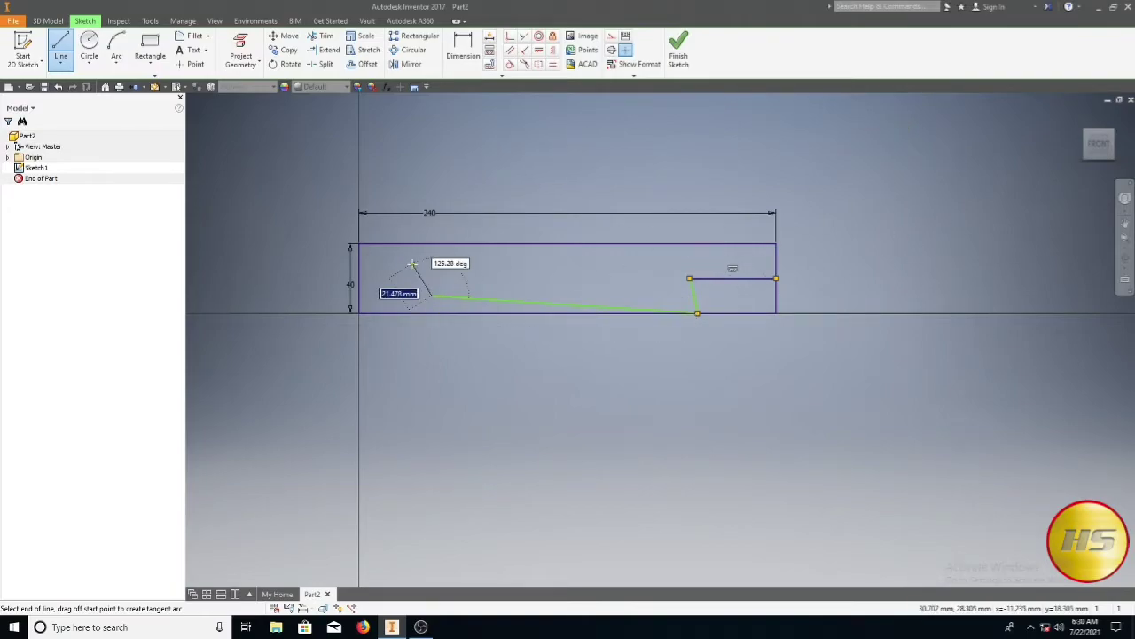
{"action": "key", "text": "Escape"}
Draw a three-point arc bulging downward between the cutting-edge line's left end and the rectangle's upper left corner to form the blade tip.
{"action": "key", "text": "a"}
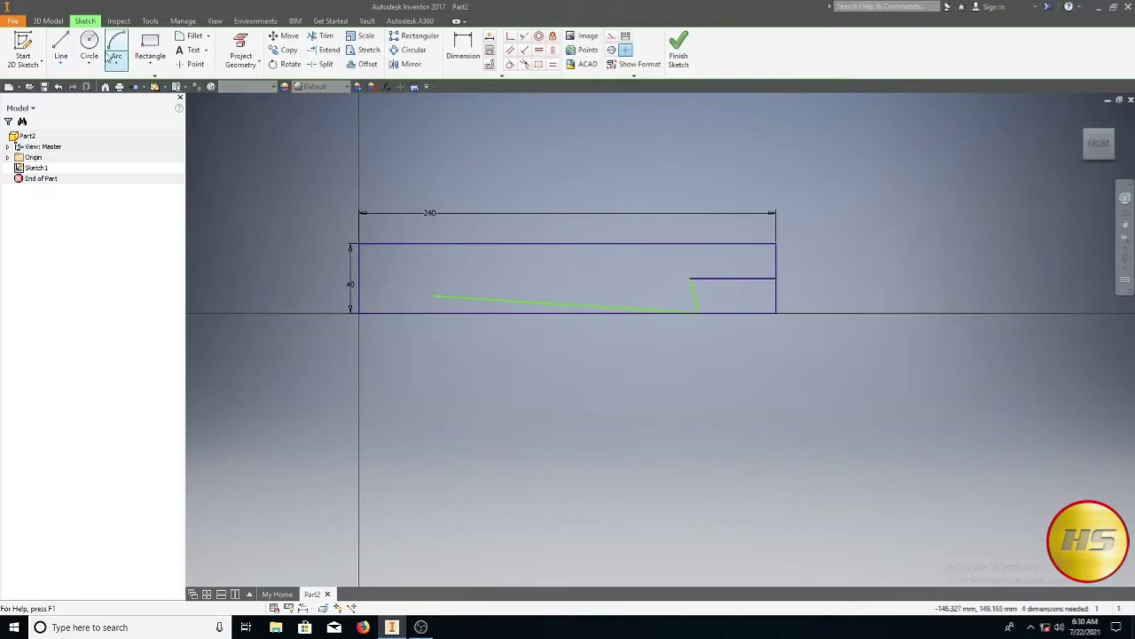
{"action": "left_click", "coordinate": [359, 312]}
{"action": "left_click", "coordinate": [359, 244]}
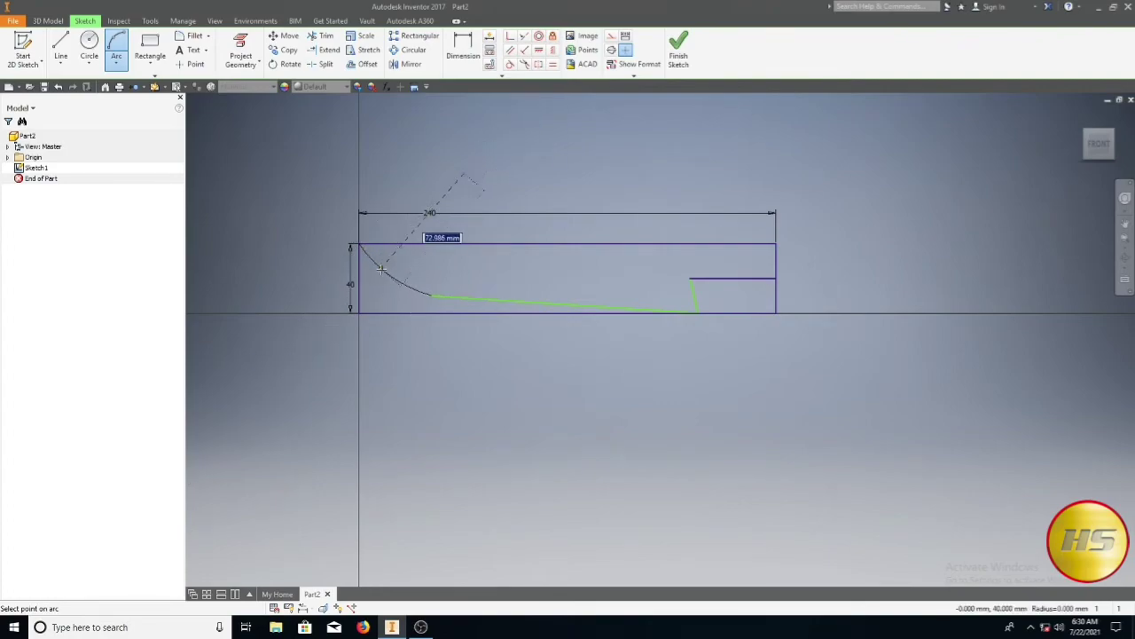
{"action": "left_click", "coordinate": [381, 267]}
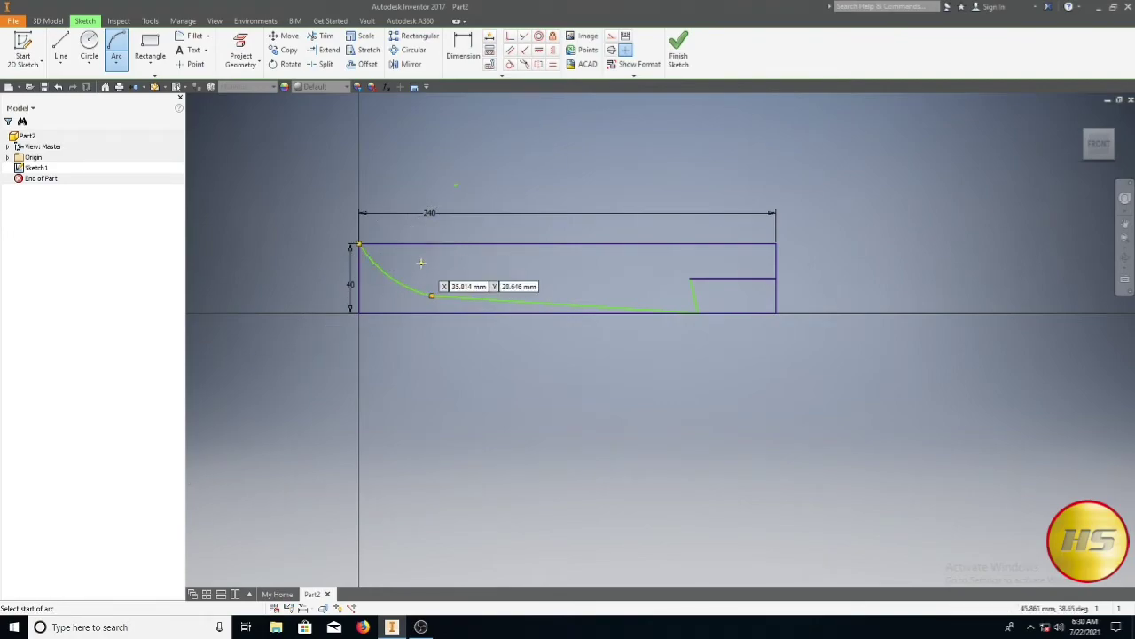
Dimension the horizontal distance from the rectangle's left edge to the junction of arc and cutting-edge line to 45 mm.
{"action": "left_click", "coordinate": [463, 44]}
{"action": "left_click", "coordinate": [361, 286]}
{"action": "left_click", "coordinate": [432, 296]}
{"action": "left_click", "coordinate": [393, 339]}
{"action": "type", "text": "45"}
{"action": "key", "text": "Return"}
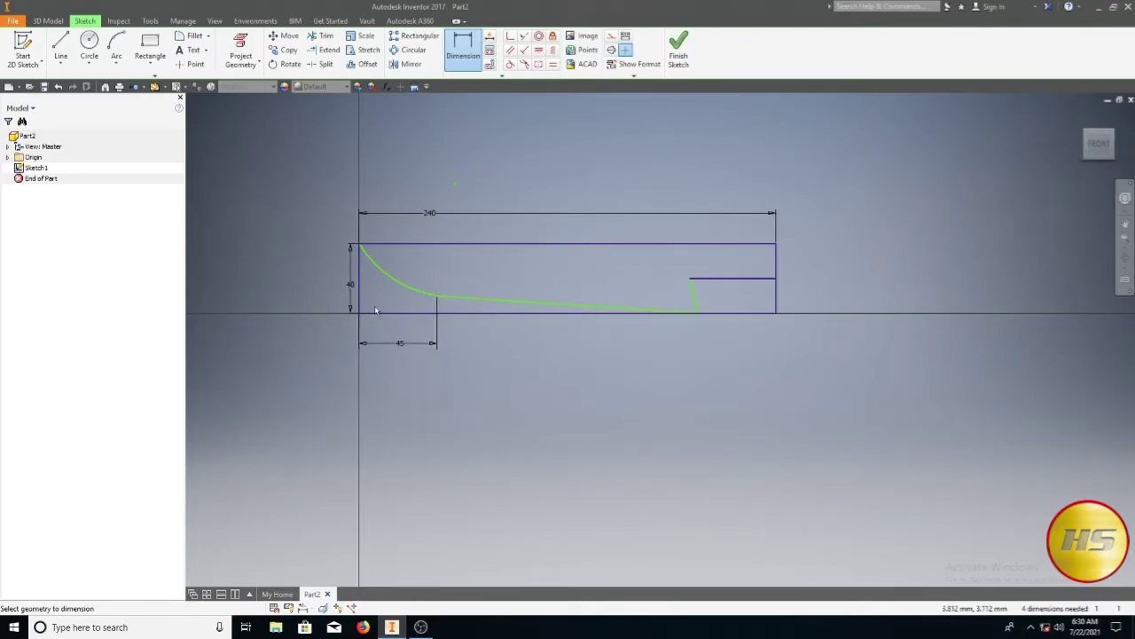
Dimension the junction of arc and cutting-edge line to 10 mm above the rectangle's bottom edge.
{"action": "left_click", "coordinate": [436, 296]}
{"action": "left_click", "coordinate": [435, 312]}
{"action": "left_click", "coordinate": [405, 302]}
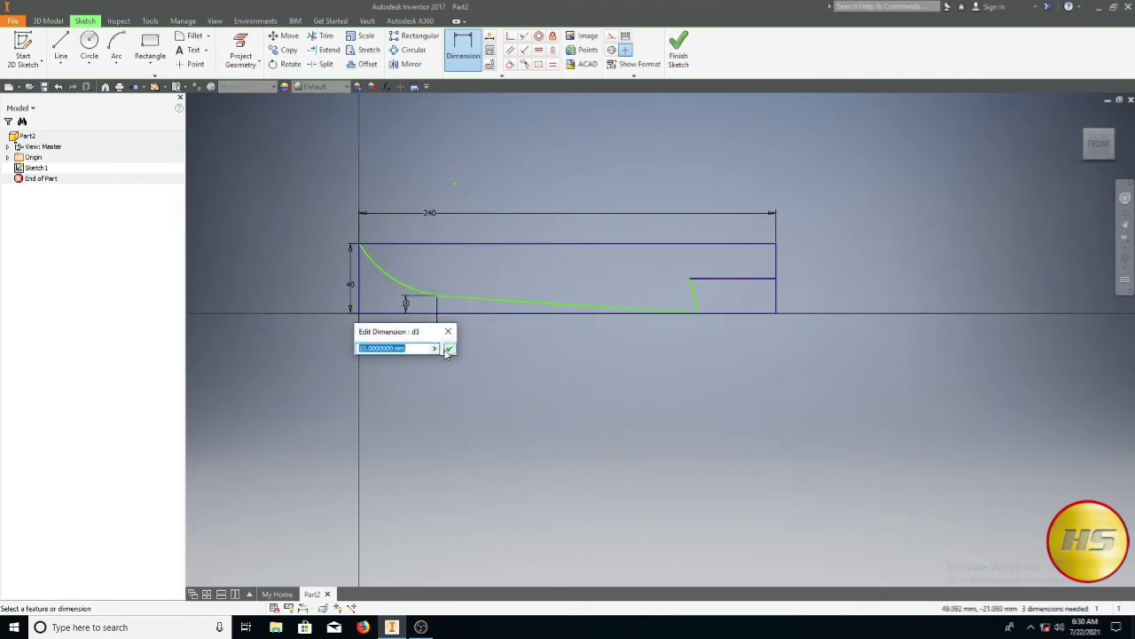
{"action": "left_click", "coordinate": [448, 350]}
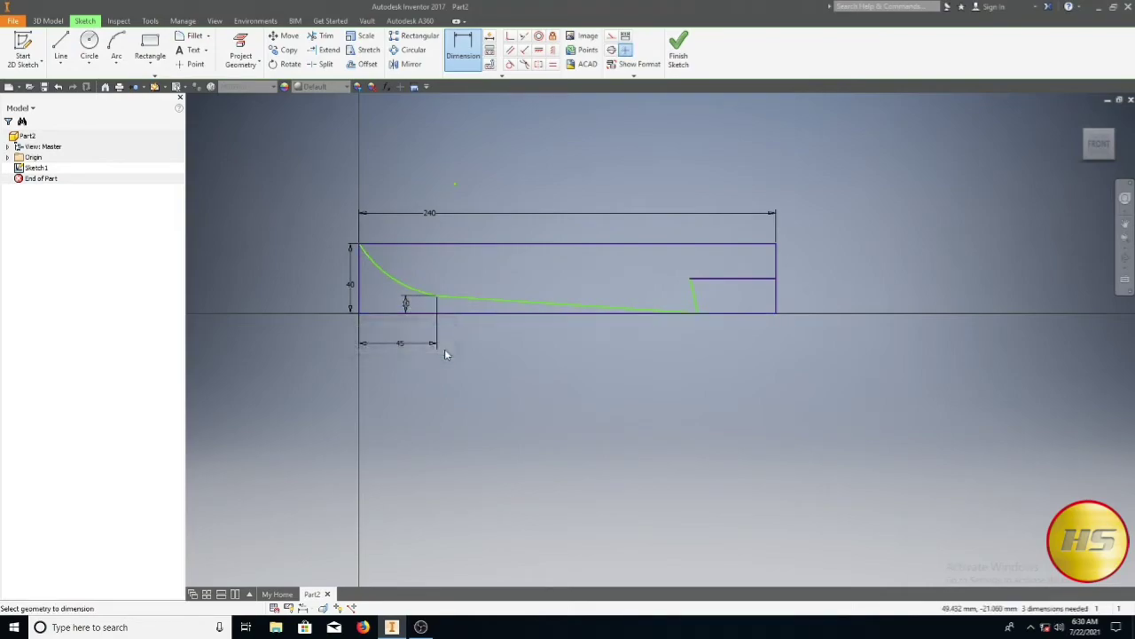
Set the angle between the rectangle's left edge and the slanted heel line to 10 degrees.
{"action": "left_click", "coordinate": [361, 292]}
{"action": "left_click", "coordinate": [695, 300]}
{"action": "left_click", "coordinate": [565, 355]}
{"action": "type", "text": "10"}
{"action": "key", "text": "Return"}
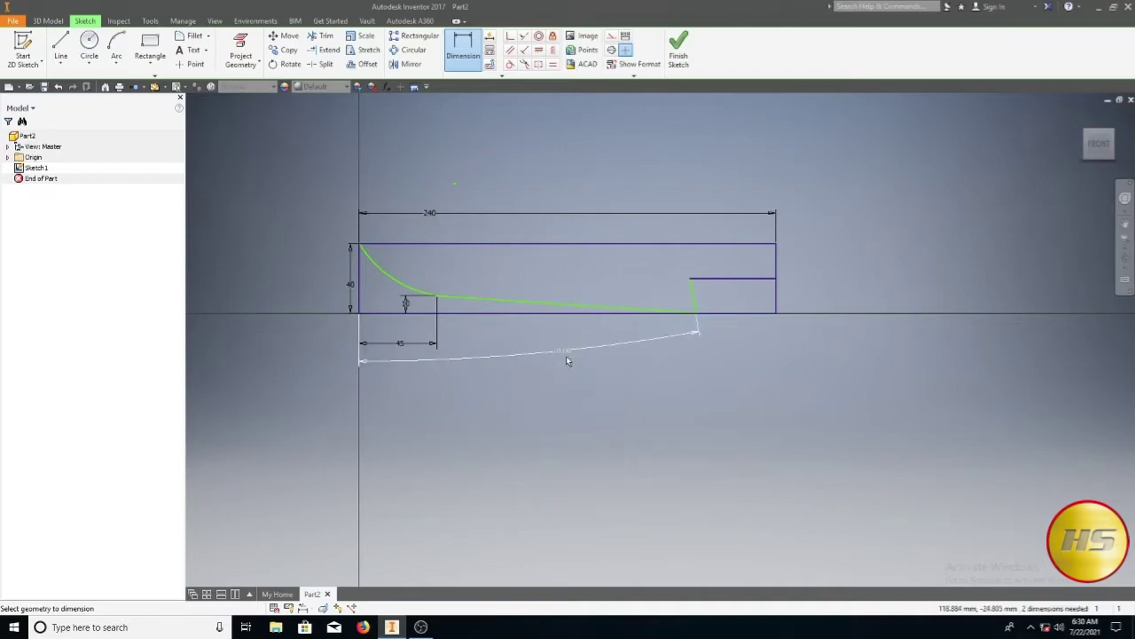
Set the length of the horizontal line under the handle to 70 mm.
{"action": "left_click", "coordinate": [747, 278]}
{"action": "left_click", "coordinate": [747, 266]}
{"action": "type", "text": "70"}
{"action": "key", "text": "Return"}
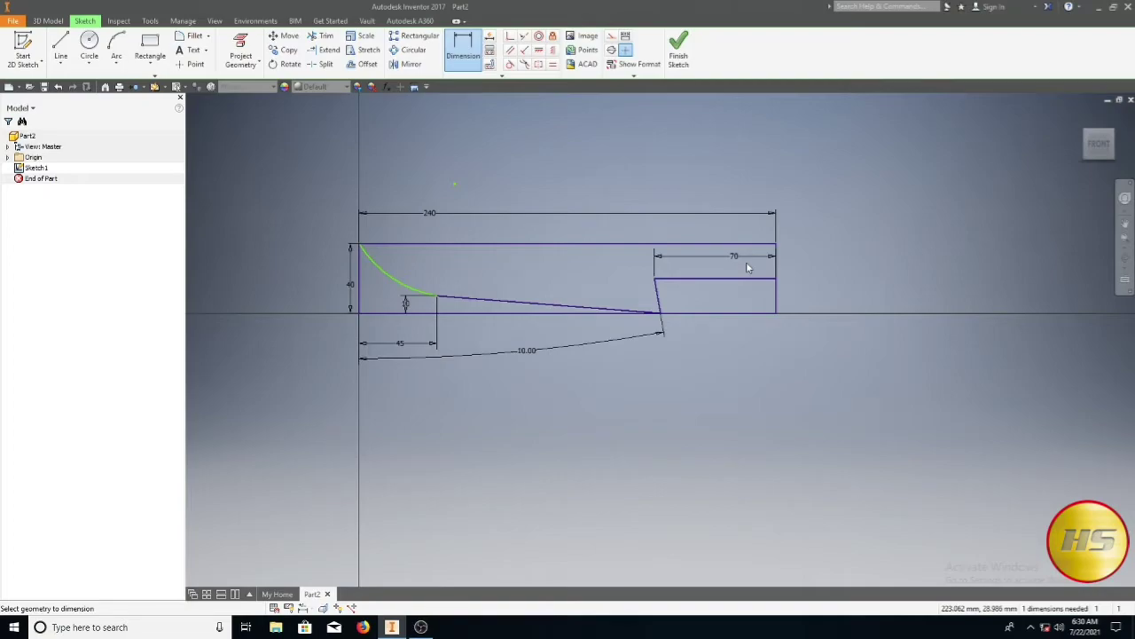
Finish the sketch and extrude the knife-shaped profile 2 mm symmetrically about the sketch plane.
{"action": "scroll", "coordinate": [661, 297], "scroll_direction": "up", "scroll_amount": 3}
{"action": "scroll", "coordinate": [662, 295], "scroll_direction": "down", "scroll_amount": 2}
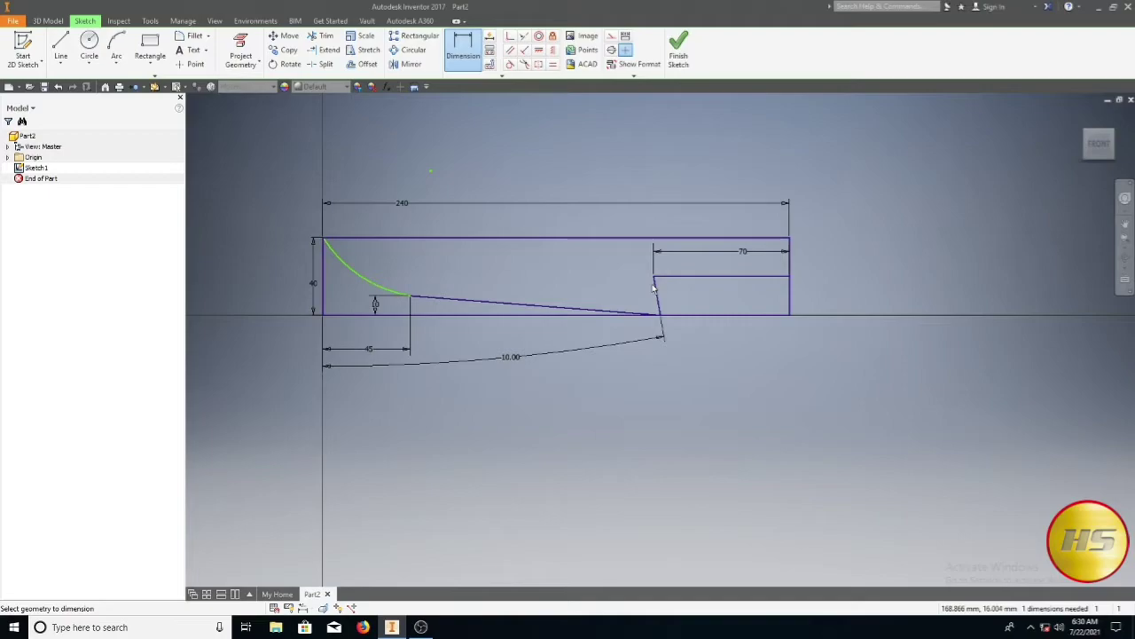
{"action": "left_click", "coordinate": [679, 49]}
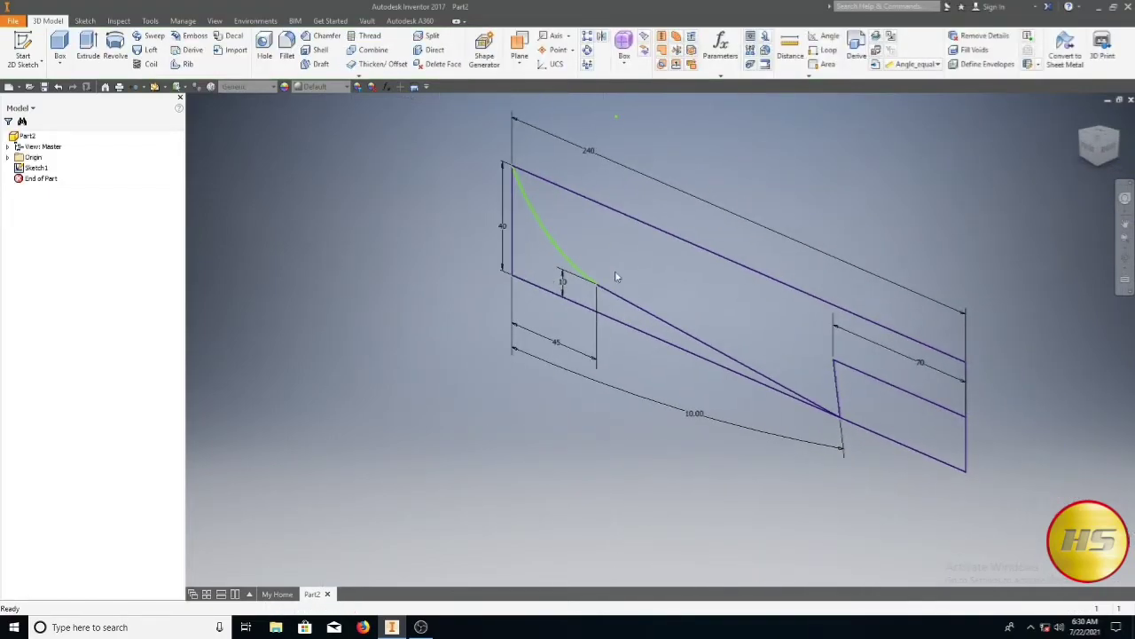
{"action": "left_click", "coordinate": [88, 46]}
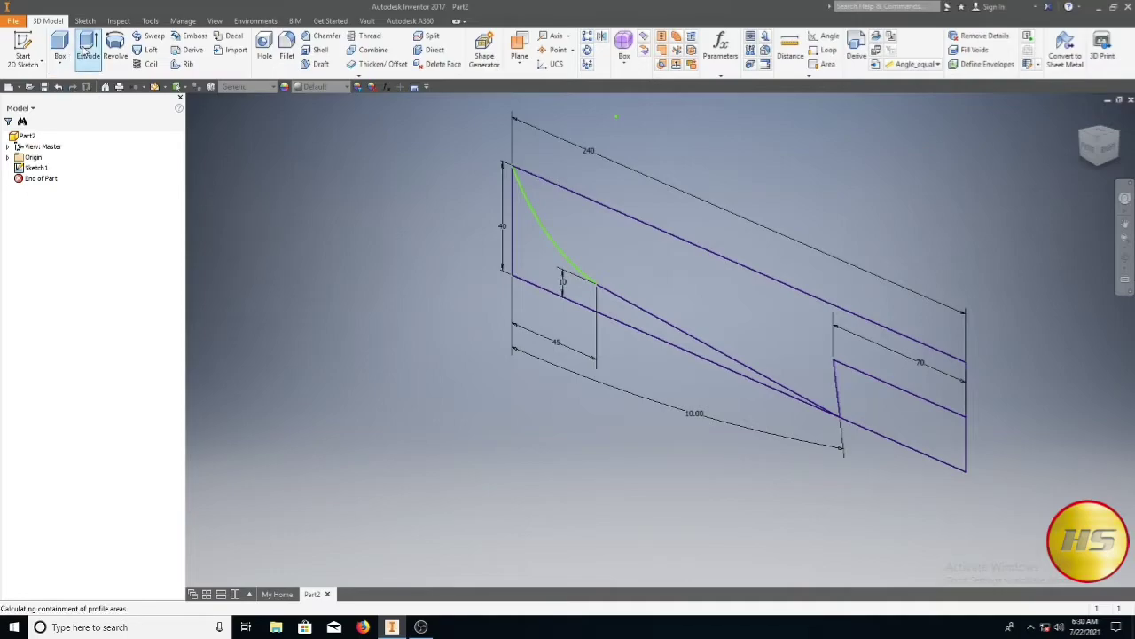
{"action": "left_click", "coordinate": [577, 226]}
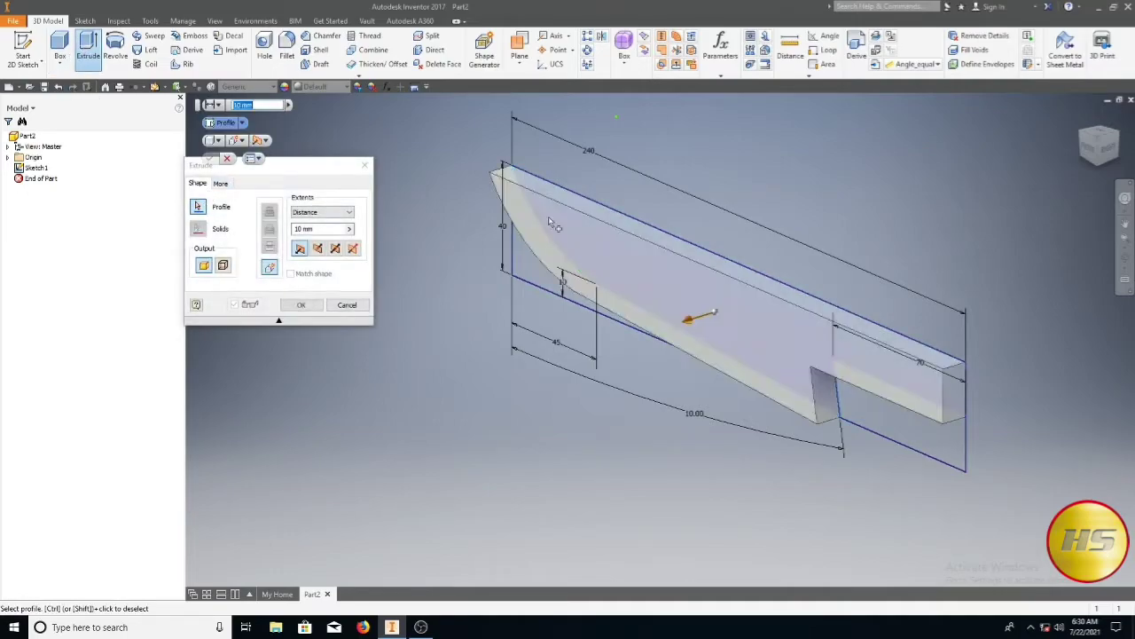
{"action": "left_click", "coordinate": [321, 229]}
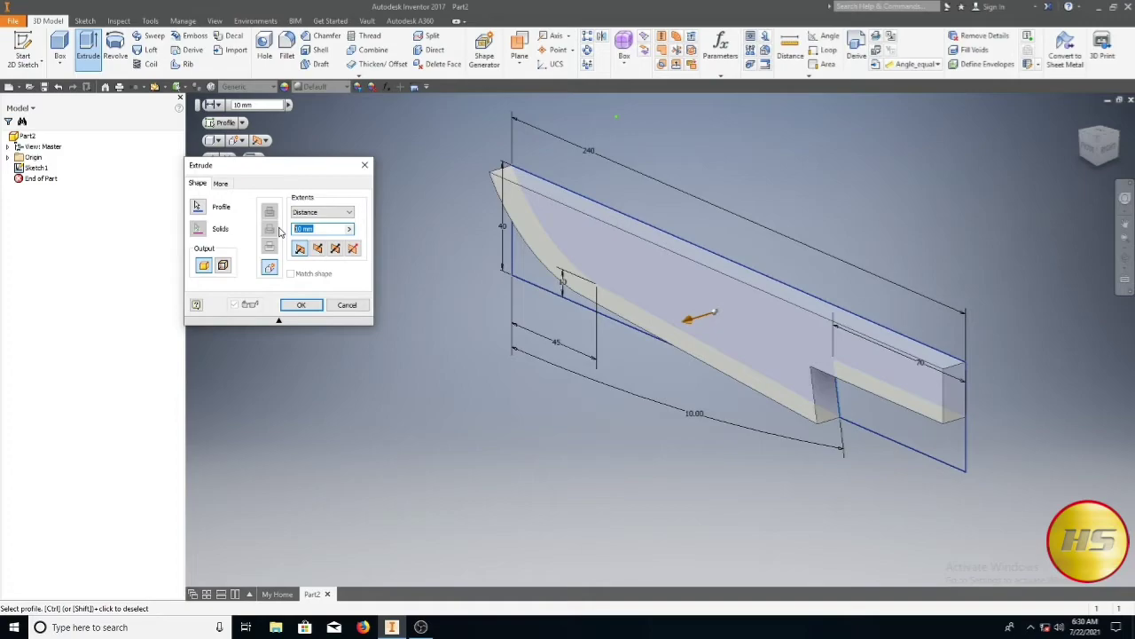
{"action": "left_click", "coordinate": [335, 249]}
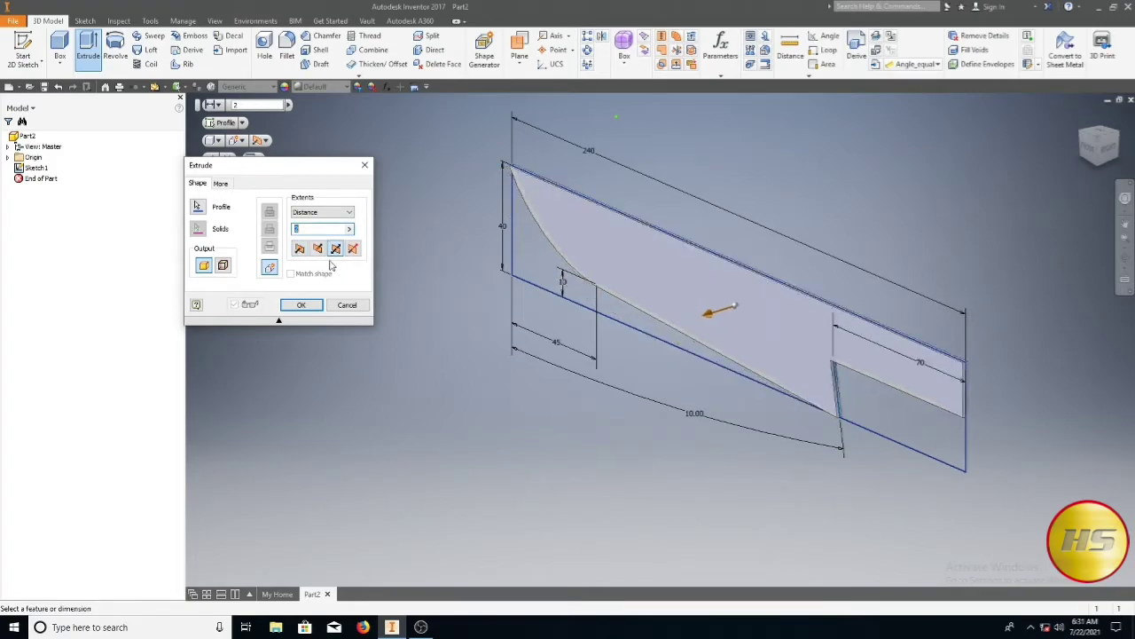
{"action": "left_click", "coordinate": [301, 306]}
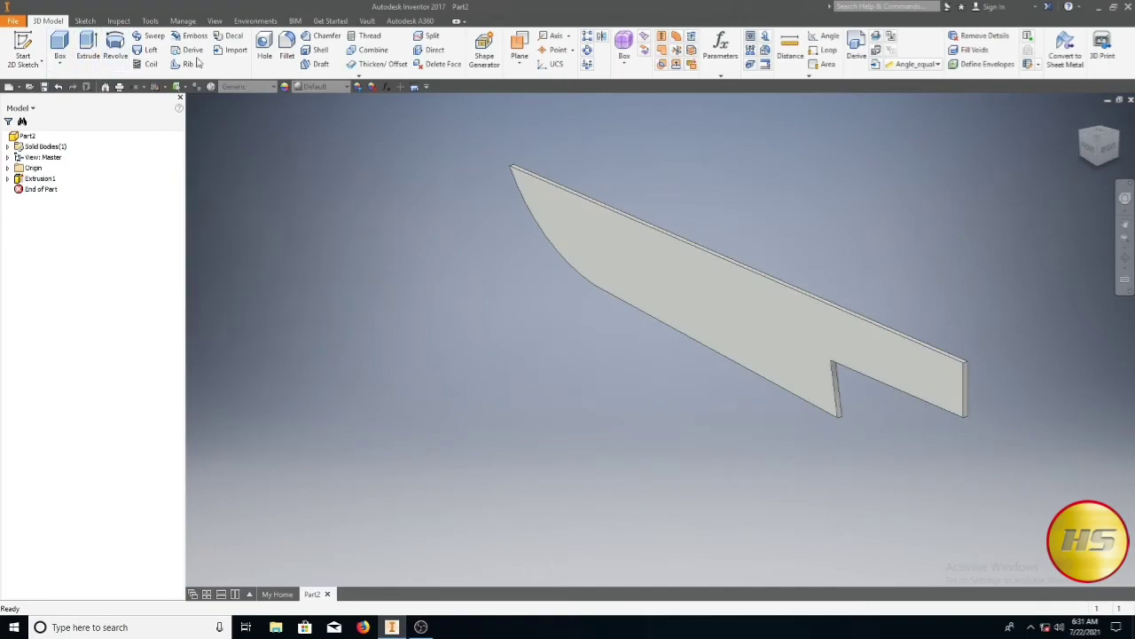
Start a sketch on the blade's front face and project its curved tip edge and straight cutting edge.
{"action": "left_click", "coordinate": [27, 43]}
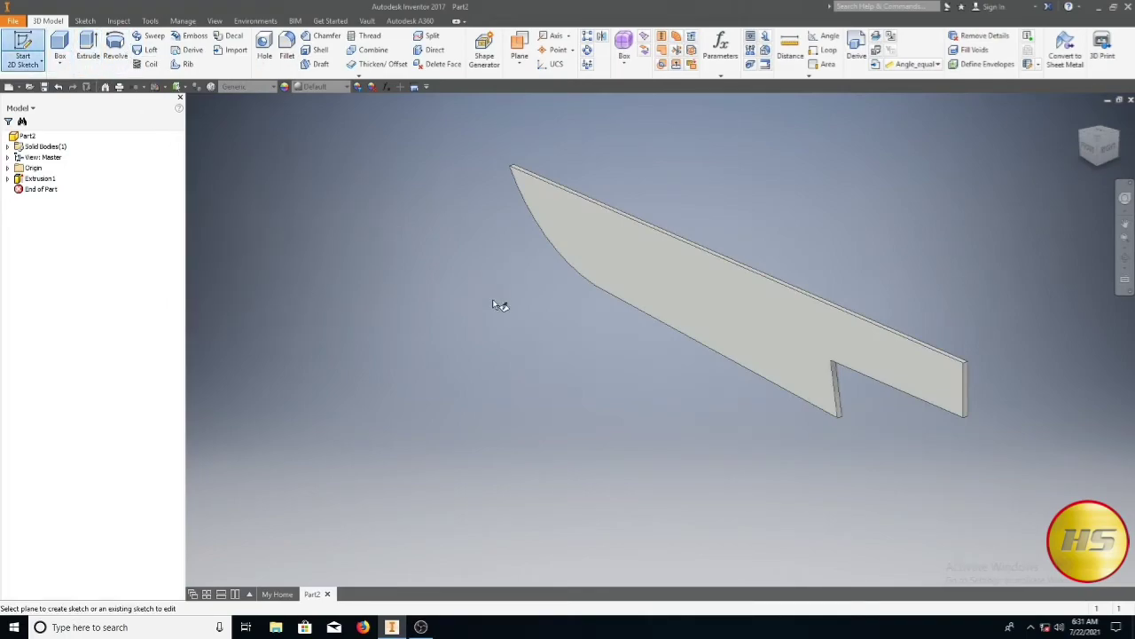
{"action": "left_click", "coordinate": [568, 240]}
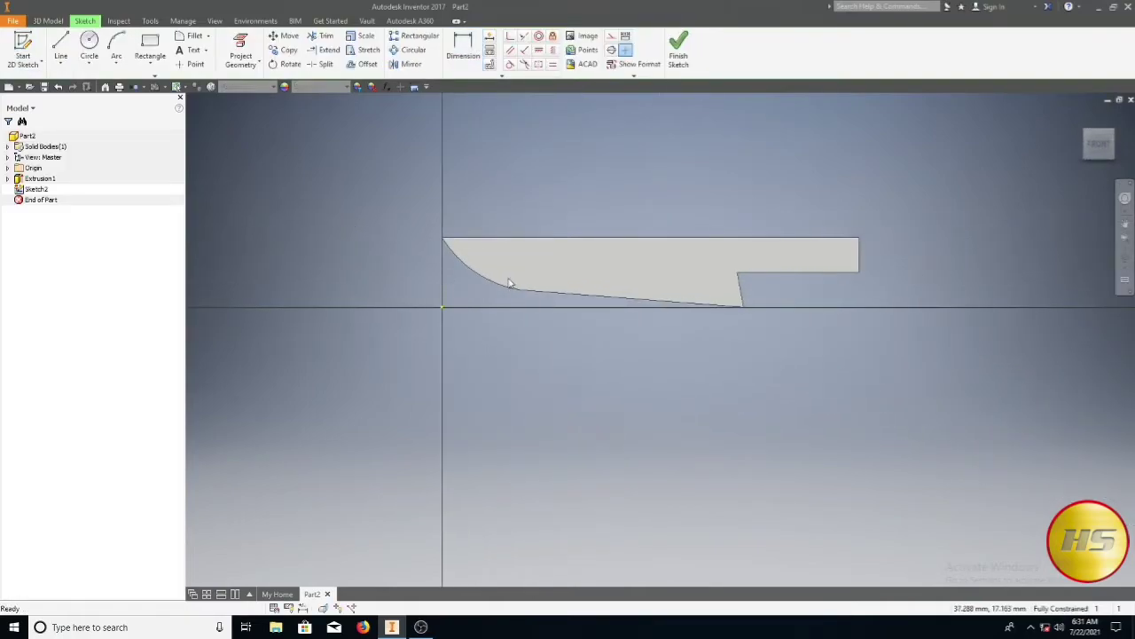
{"action": "left_click", "coordinate": [241, 51]}
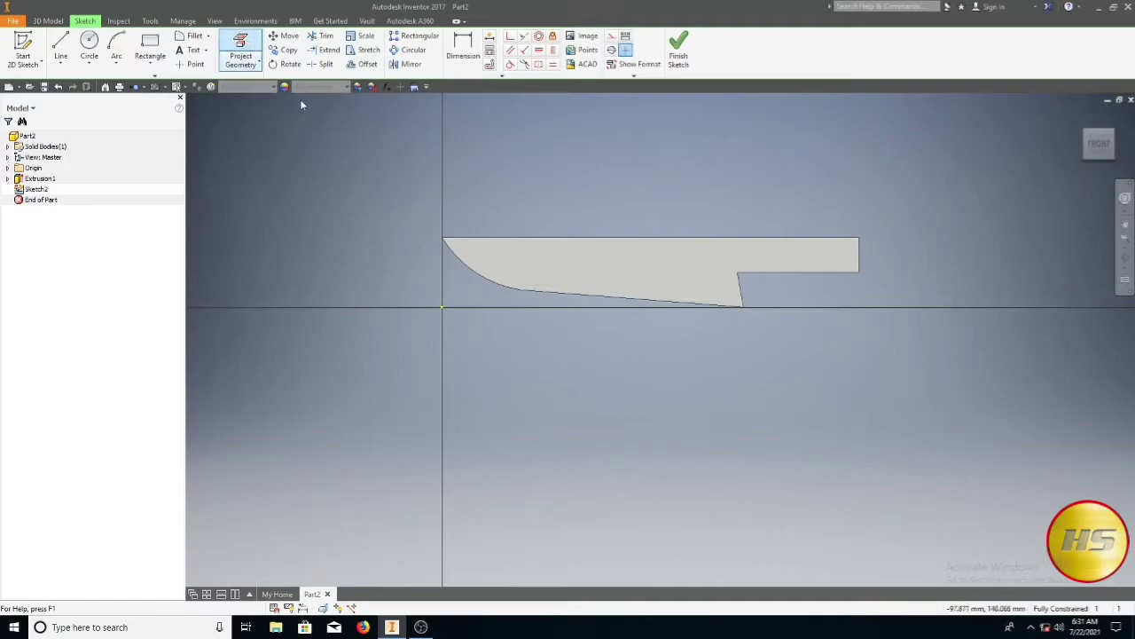
{"action": "left_click", "coordinate": [472, 271]}
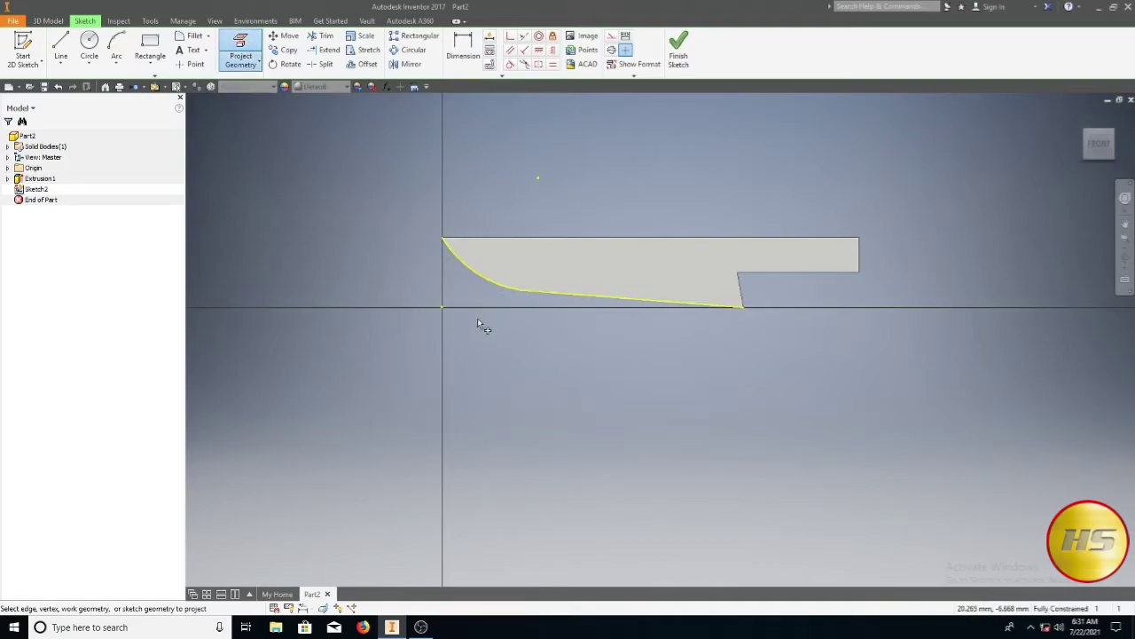
{"action": "key", "text": "Escape"}
Offset the projected tip and cutting edges inward across the blade face.
{"action": "left_click", "coordinate": [370, 73]}
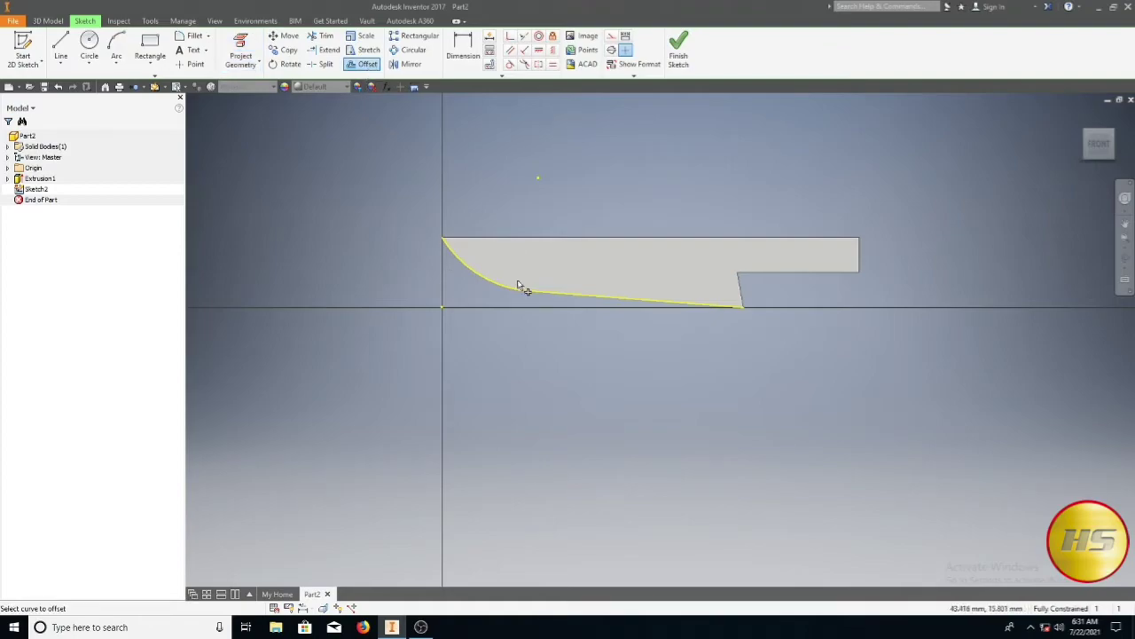
{"action": "left_click", "coordinate": [527, 295]}
{"action": "left_click", "coordinate": [529, 278]}
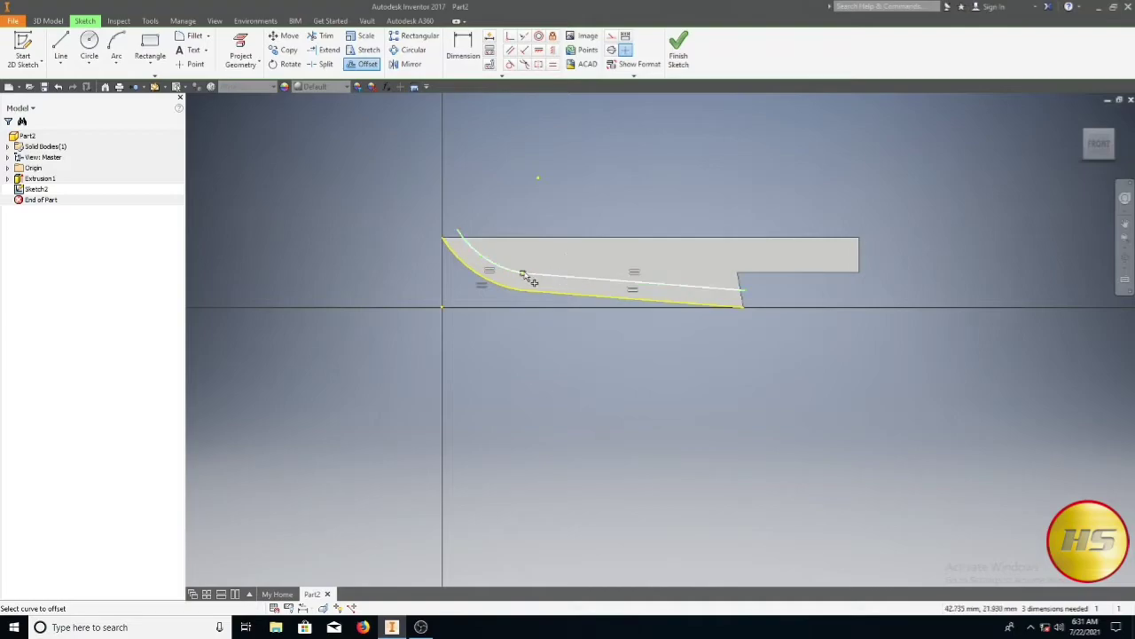
Dimension the offset line 12 mm from the blade's straight cutting edge and finish the sketch.
{"action": "left_click", "coordinate": [462, 46]}
{"action": "left_click", "coordinate": [545, 276]}
{"action": "left_click", "coordinate": [547, 291]}
{"action": "left_click", "coordinate": [556, 290]}
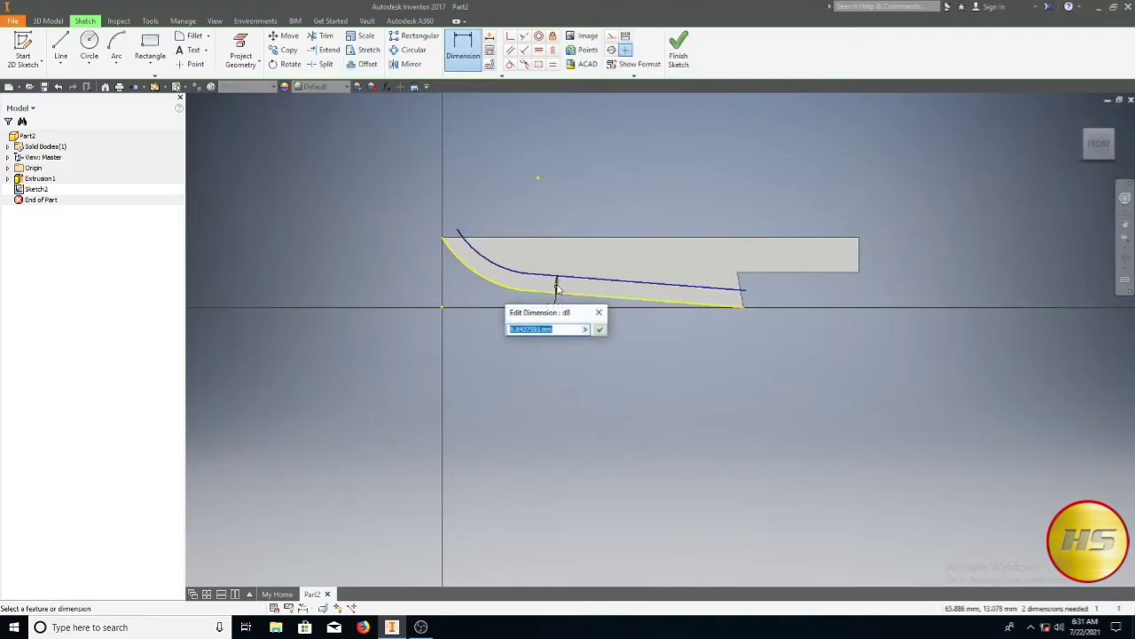
{"action": "type", "text": "12"}
{"action": "key", "text": "Return"}
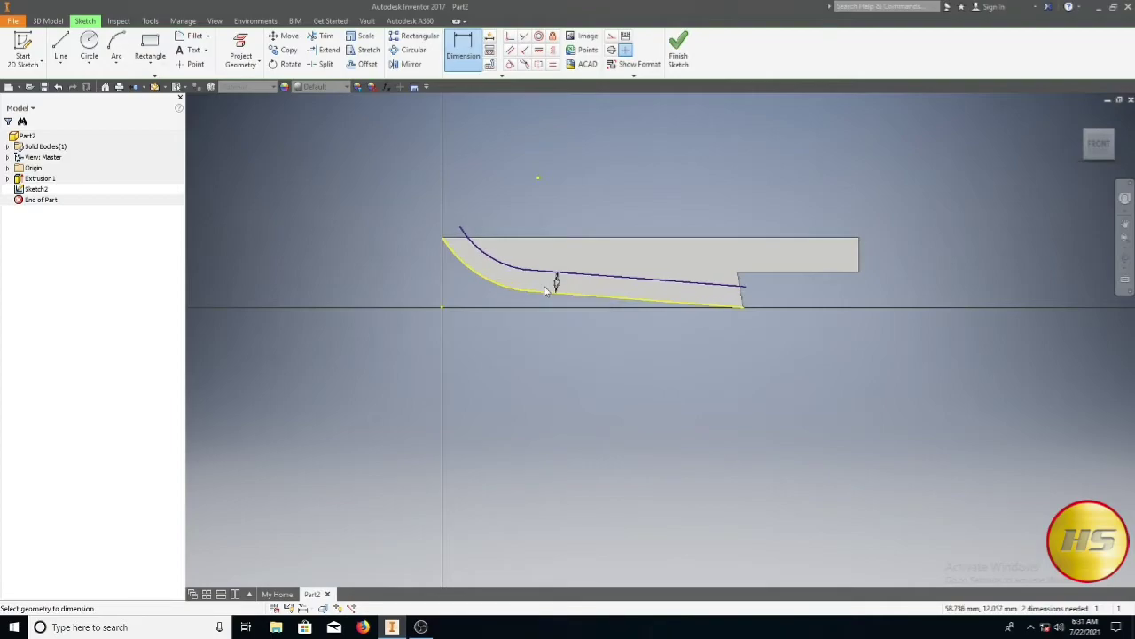
{"action": "left_click", "coordinate": [679, 49]}
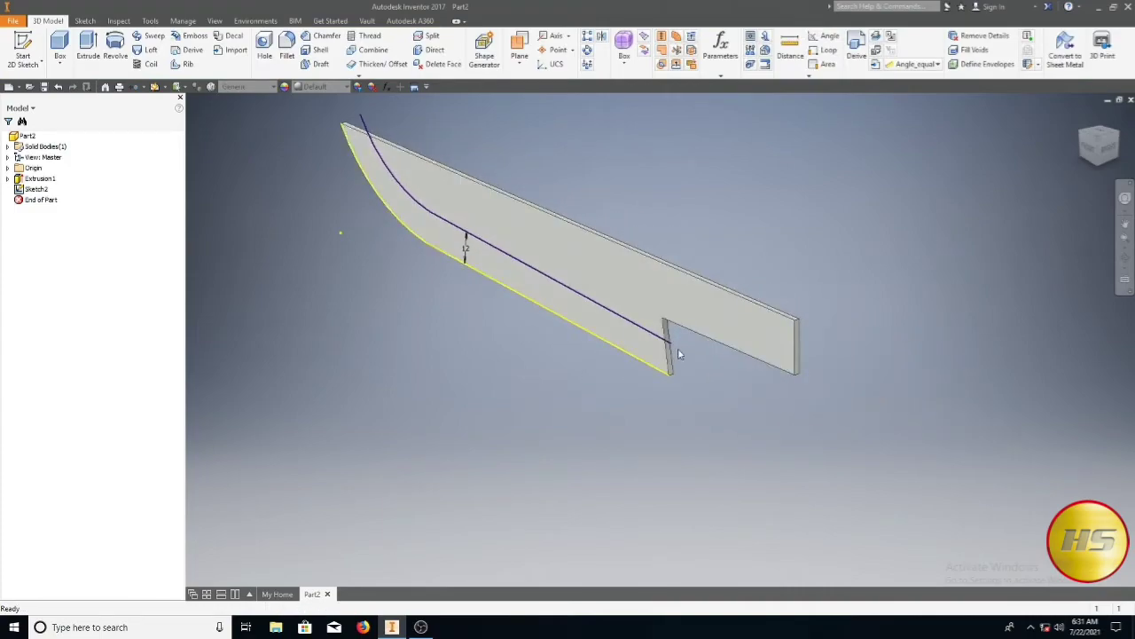
Create a work plane perpendicular to the straight offset line through its endpoint at the handle end.
{"action": "scroll", "coordinate": [679, 355], "scroll_direction": "up", "scroll_amount": 2}
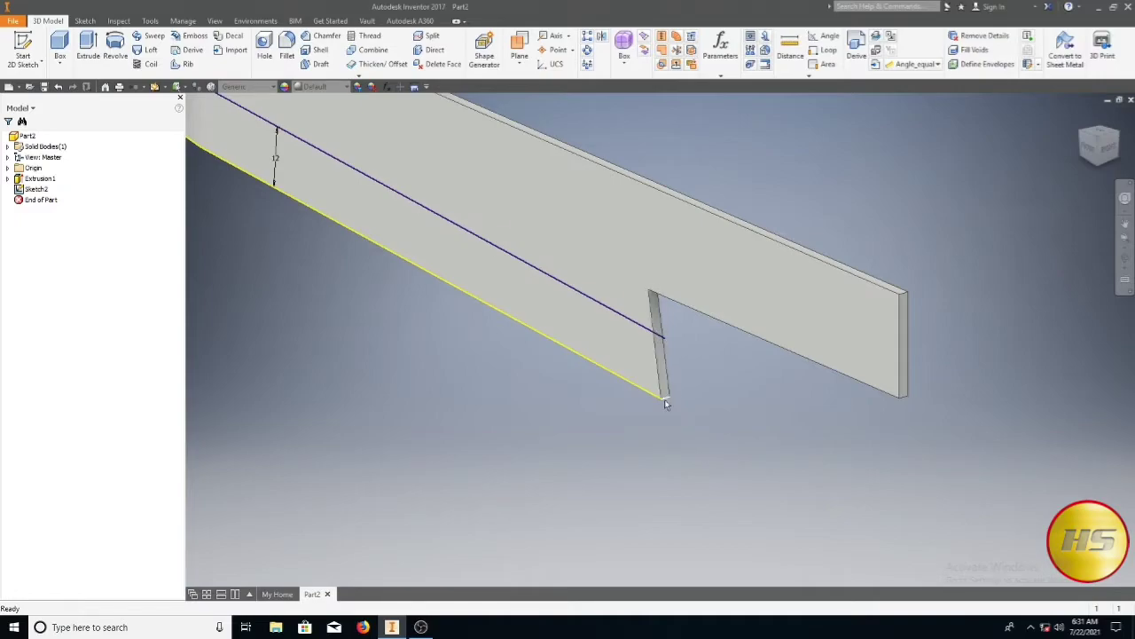
{"action": "left_click", "coordinate": [522, 44]}
{"action": "left_click", "coordinate": [665, 341]}
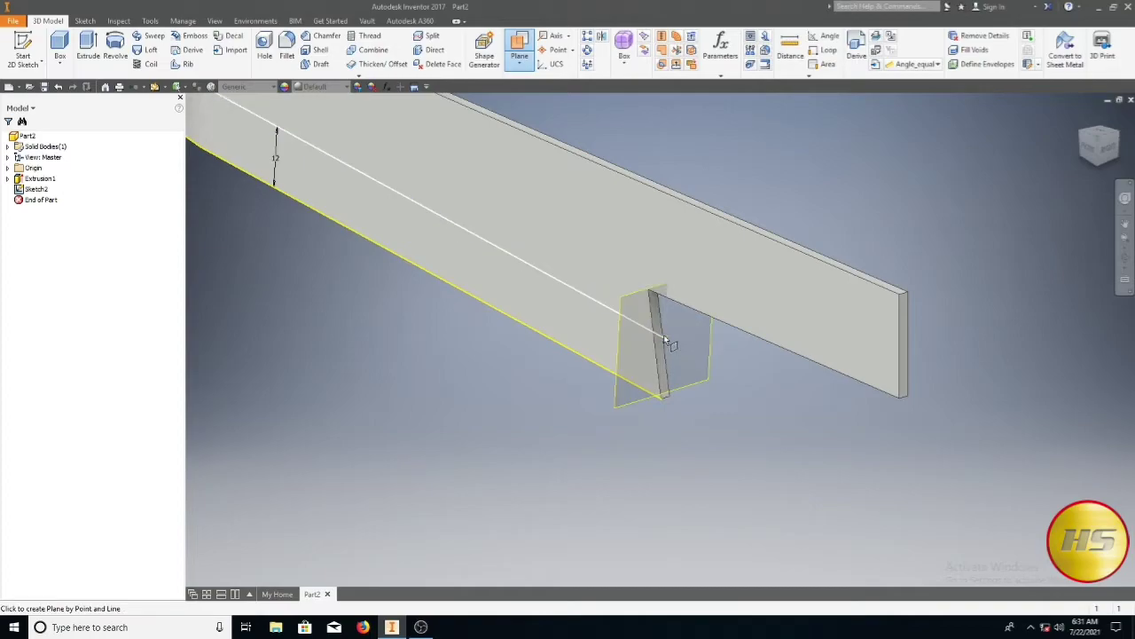
{"action": "left_click", "coordinate": [665, 341]}
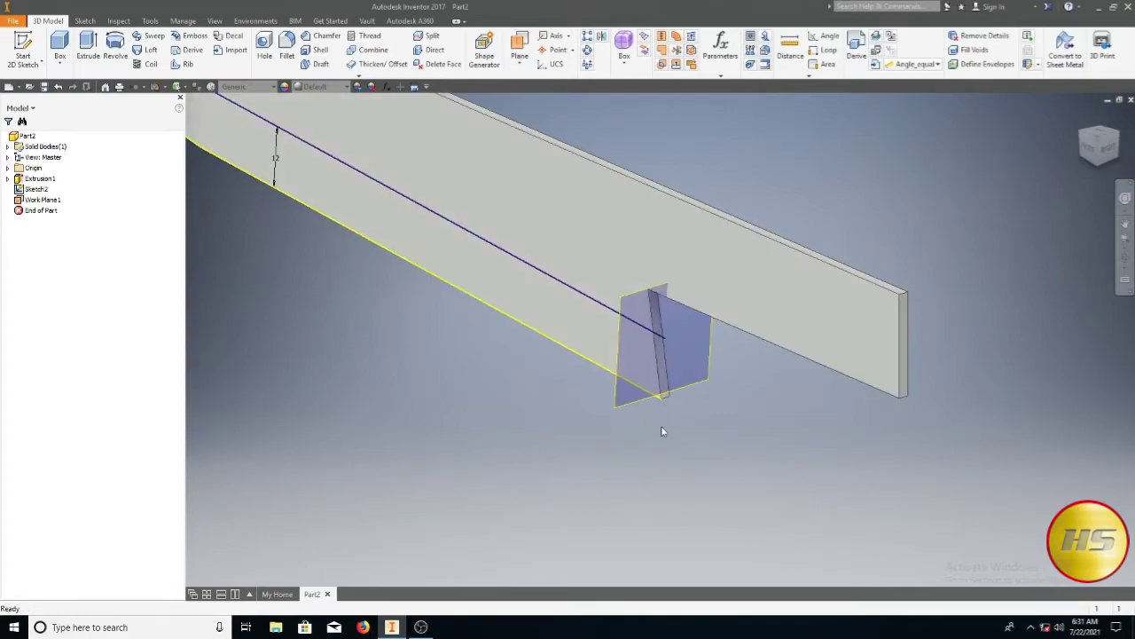
Start a sketch on the new work plane and project the blade's bottom edge and front-face line into it.
{"action": "left_click", "coordinate": [36, 48]}
{"action": "left_click", "coordinate": [627, 403]}
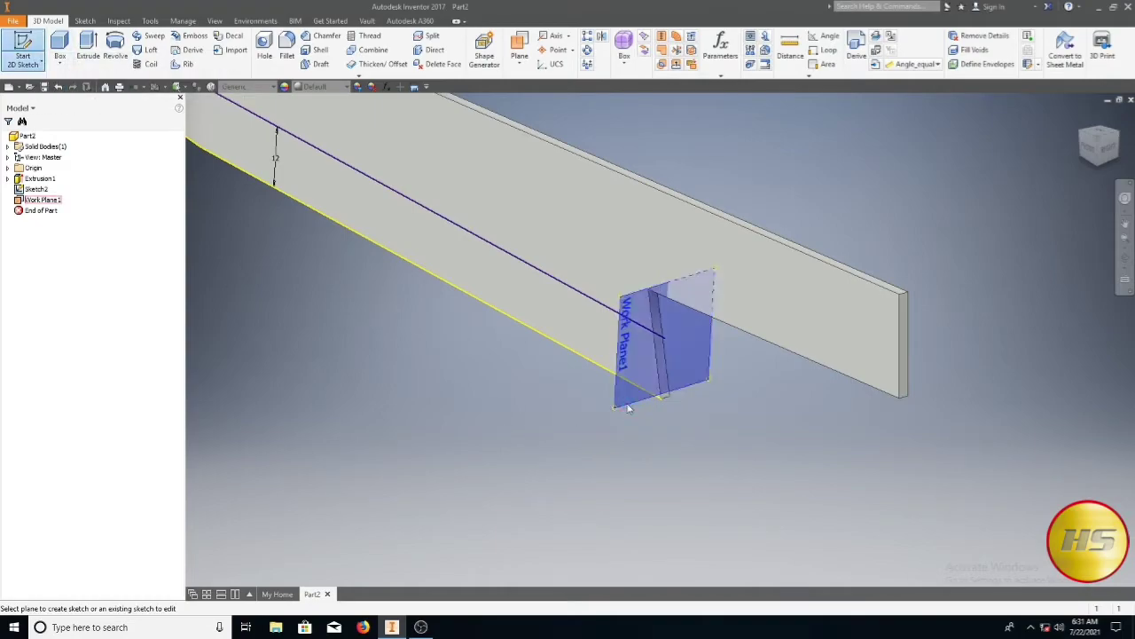
{"action": "left_click", "coordinate": [241, 53]}
{"action": "scroll", "coordinate": [661, 291], "scroll_direction": "up", "scroll_amount": 4}
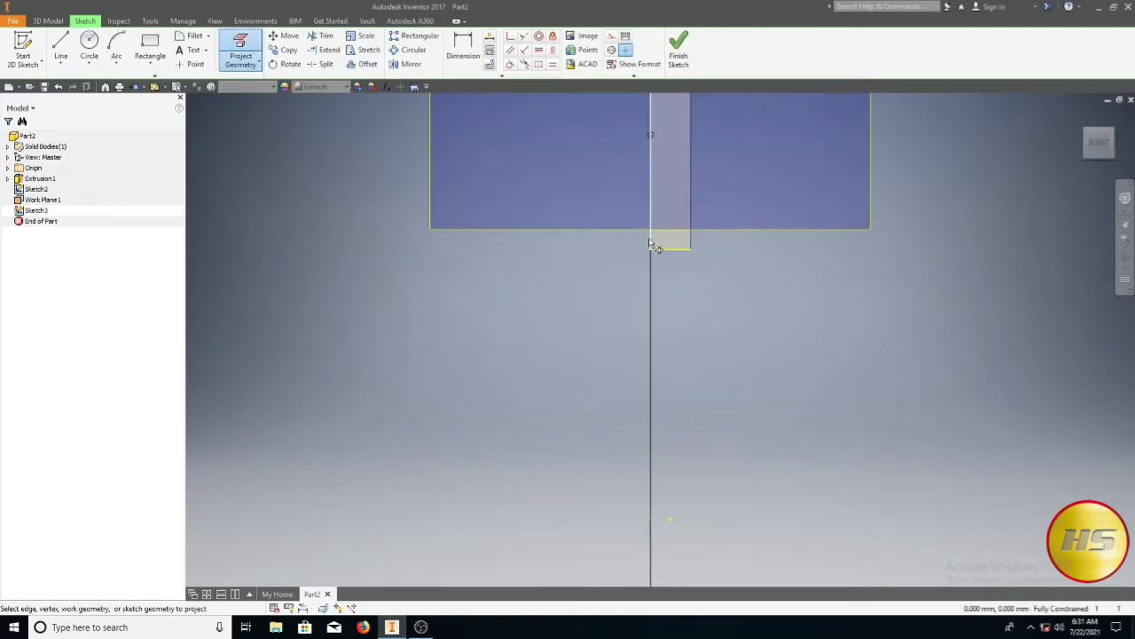
{"action": "scroll", "coordinate": [637, 323], "scroll_direction": "down", "scroll_amount": 5}
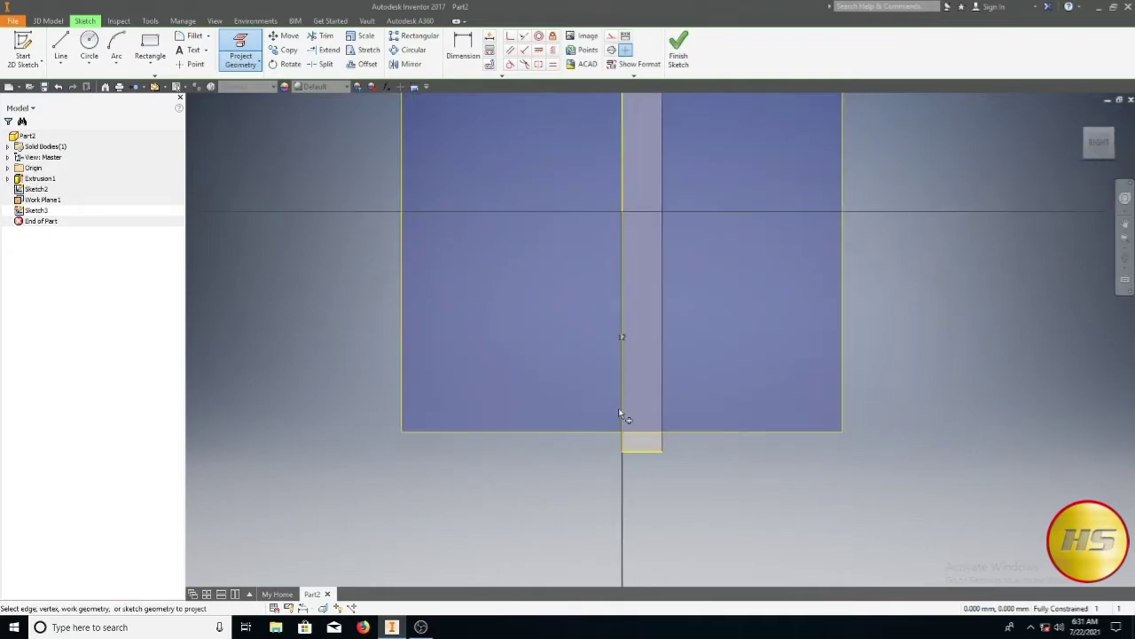
{"action": "left_click", "coordinate": [1125, 258]}
{"action": "left_click", "coordinate": [1125, 258]}
{"action": "left_click_drag", "start_coordinate": [799, 307], "coordinate": [781, 329]}
{"action": "right_click", "coordinate": [781, 329]}
{"action": "left_click", "coordinate": [817, 330]}
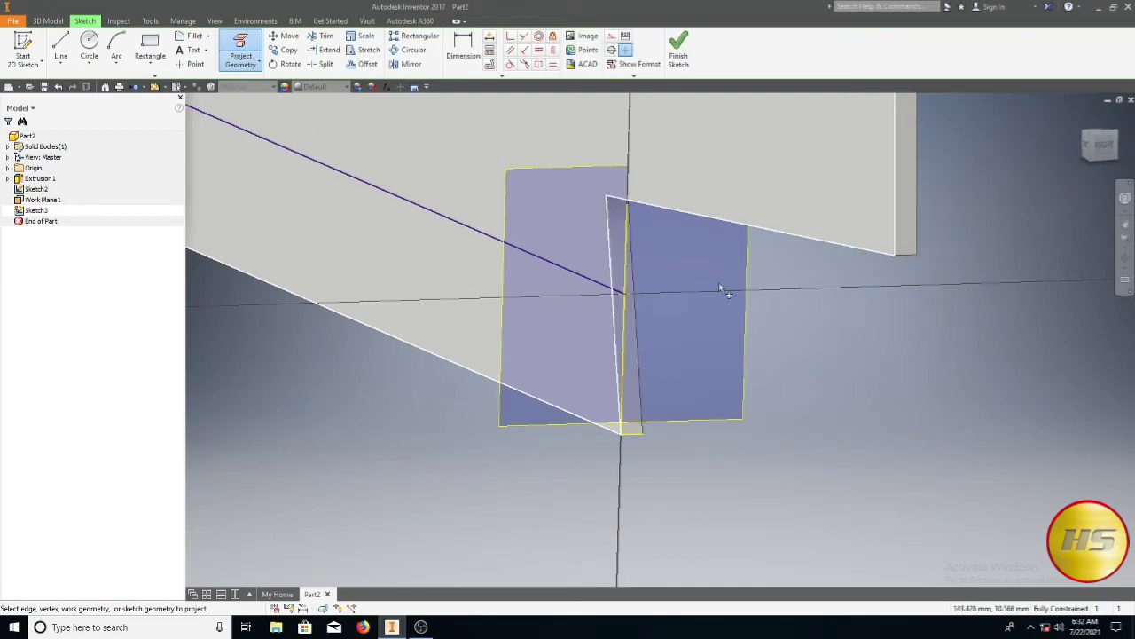
{"action": "left_click", "coordinate": [1125, 279]}
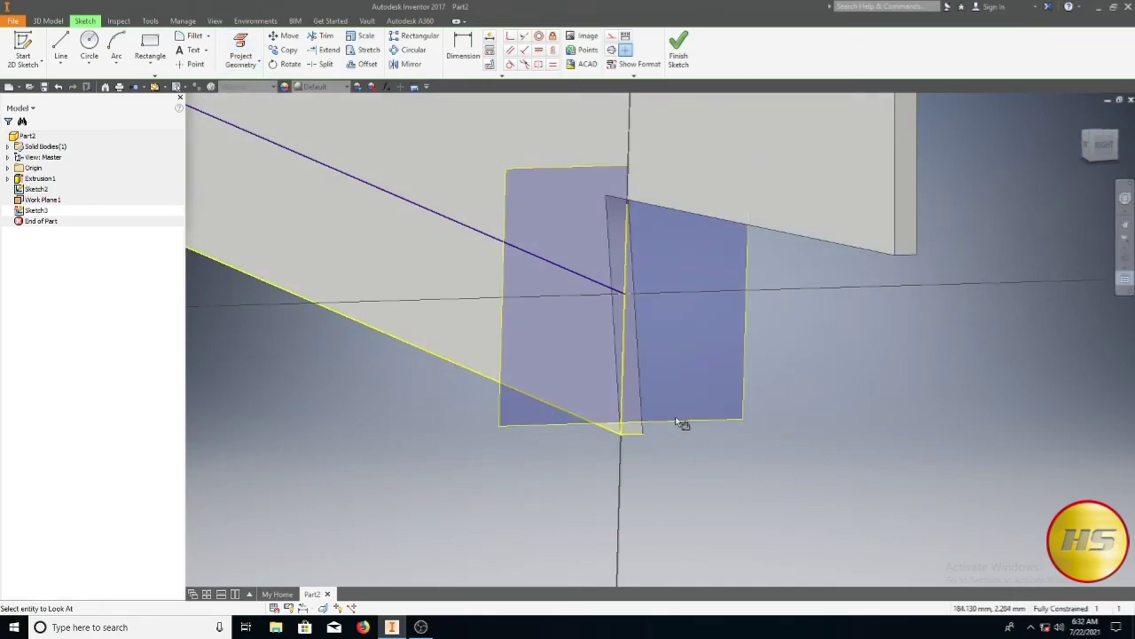
{"action": "left_click", "coordinate": [678, 419]}
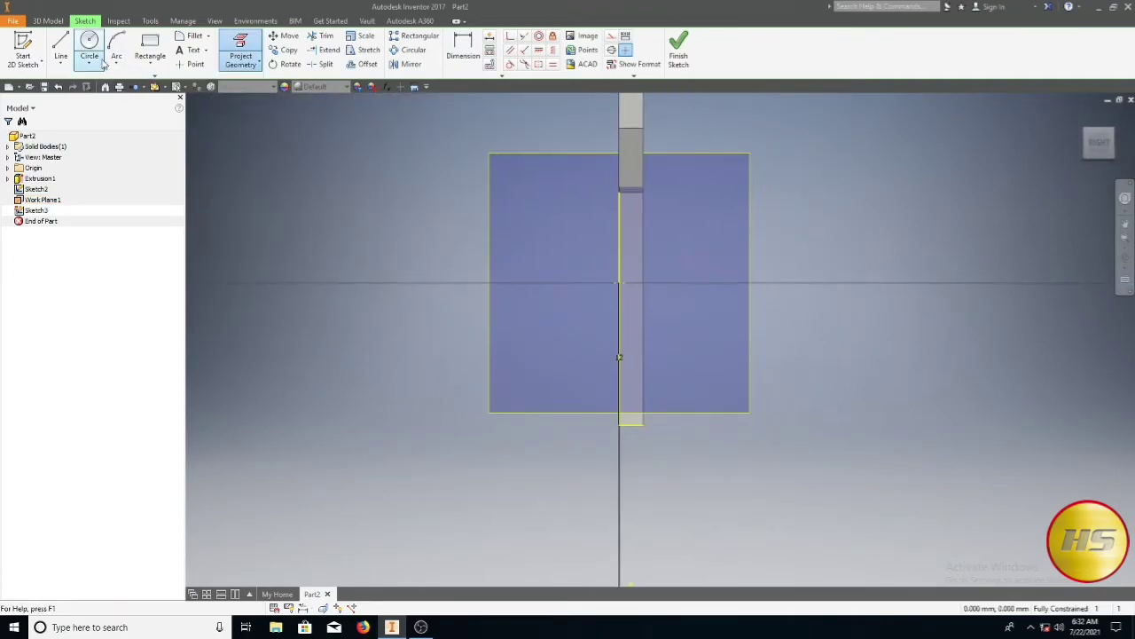
Draw a slanted bevel line from the offset line's endpoint to the midpoint of the projected bottom edge.
{"action": "left_click", "coordinate": [60, 46]}
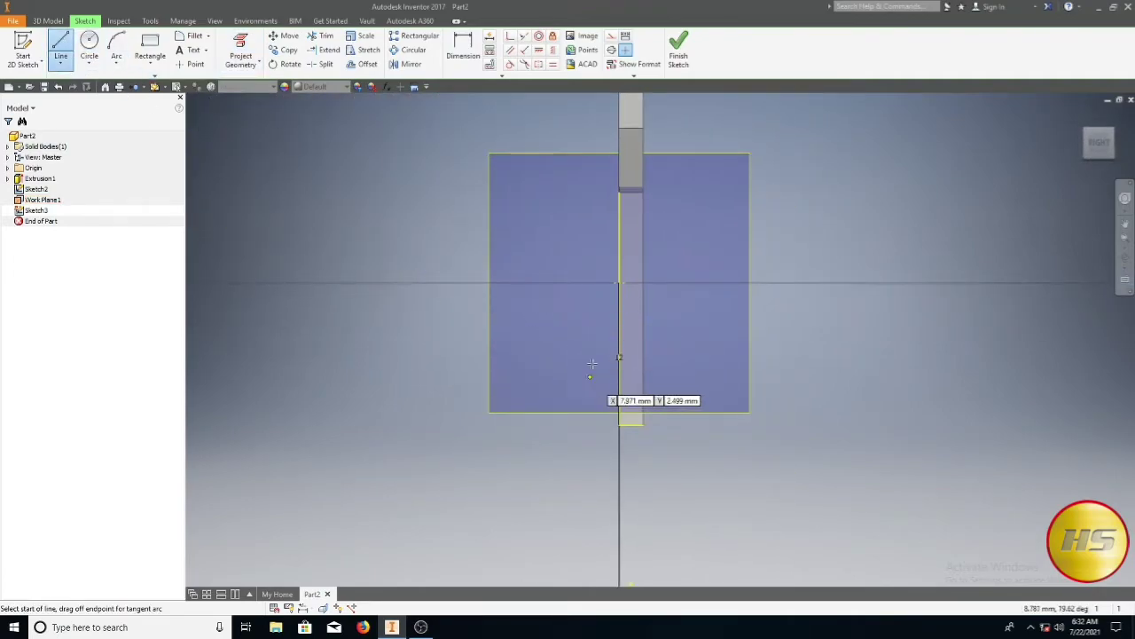
{"action": "left_click", "coordinate": [619, 283]}
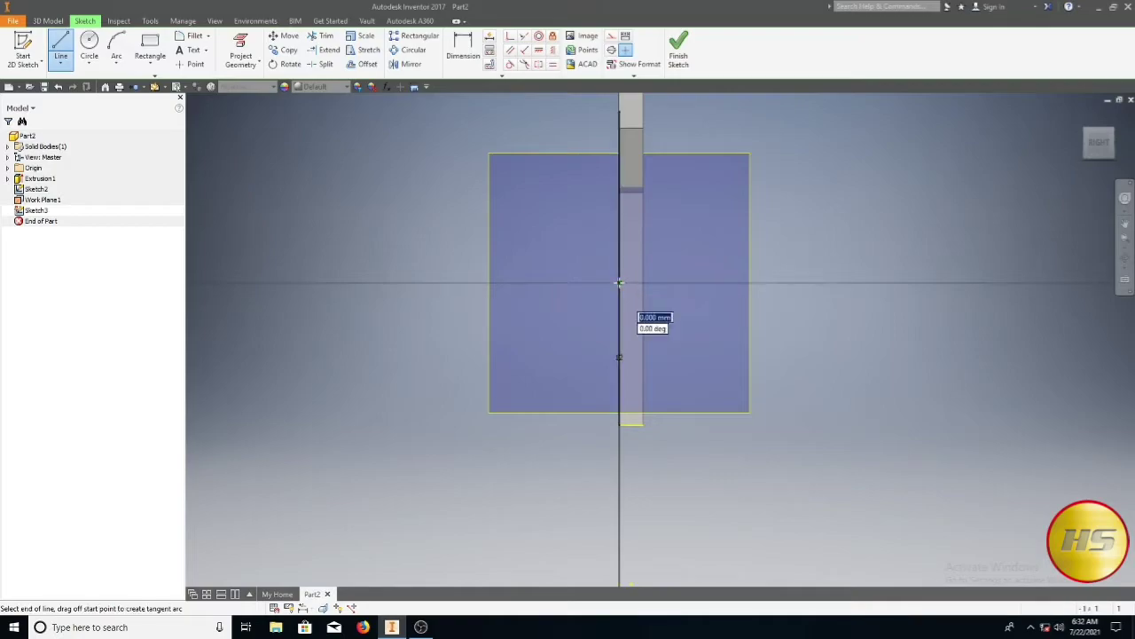
{"action": "double_click", "coordinate": [631, 424]}
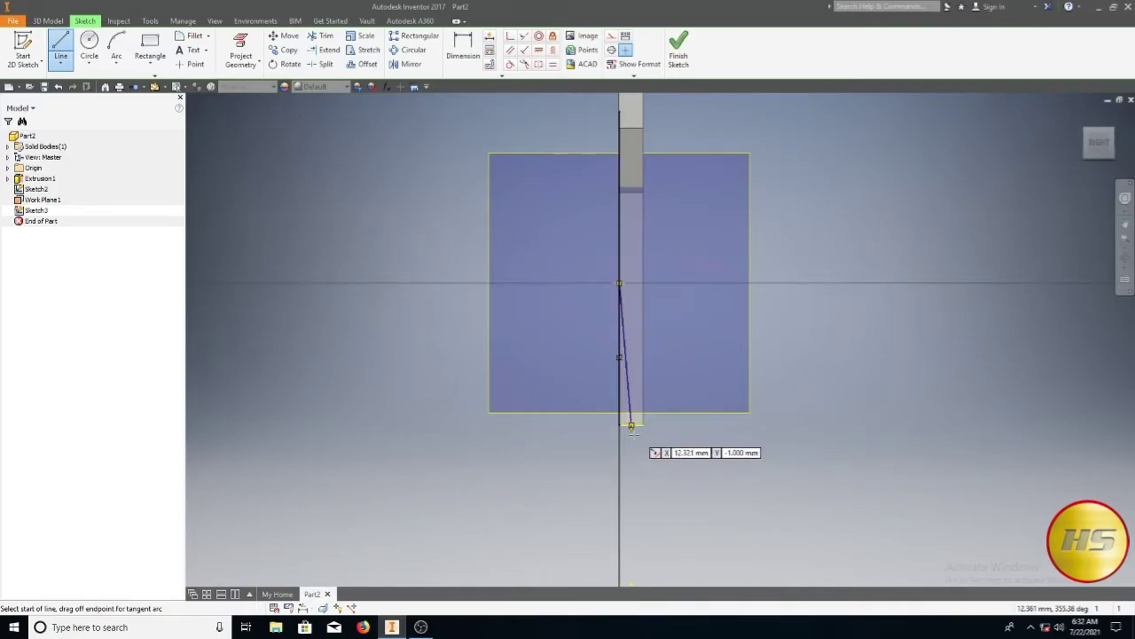
Close the bevel profile with lines about 0.7 mm below the edge and 0.4 mm outside the front face, and finish the sketch.
{"action": "scroll", "coordinate": [631, 426], "scroll_direction": "up", "scroll_amount": 5}
{"action": "left_click", "coordinate": [603, 354]}
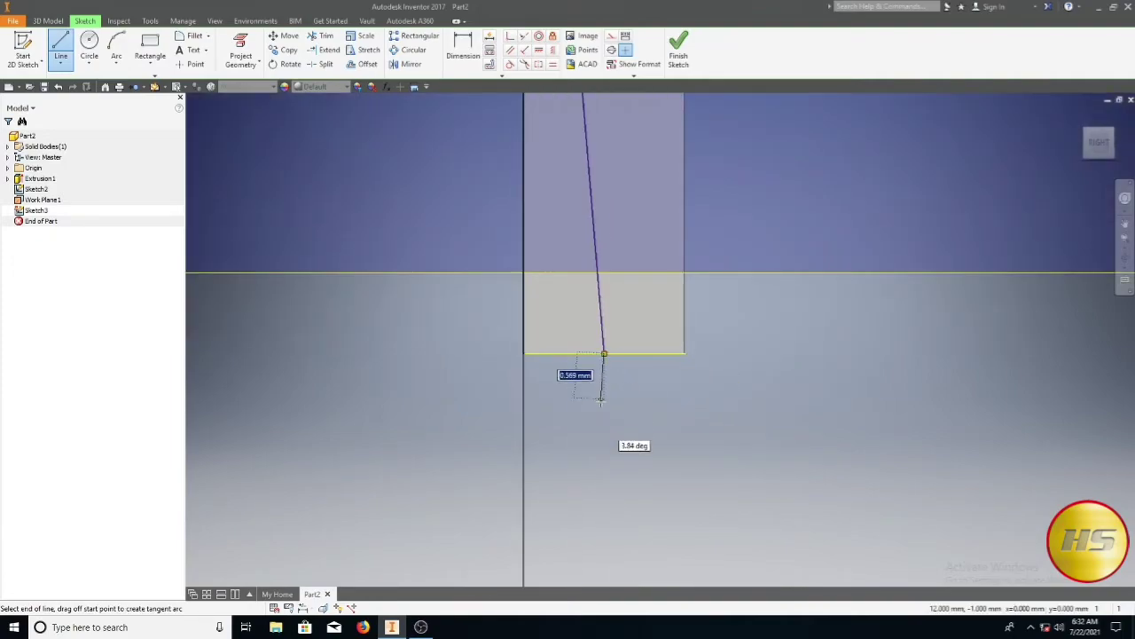
{"action": "left_click", "coordinate": [605, 410]}
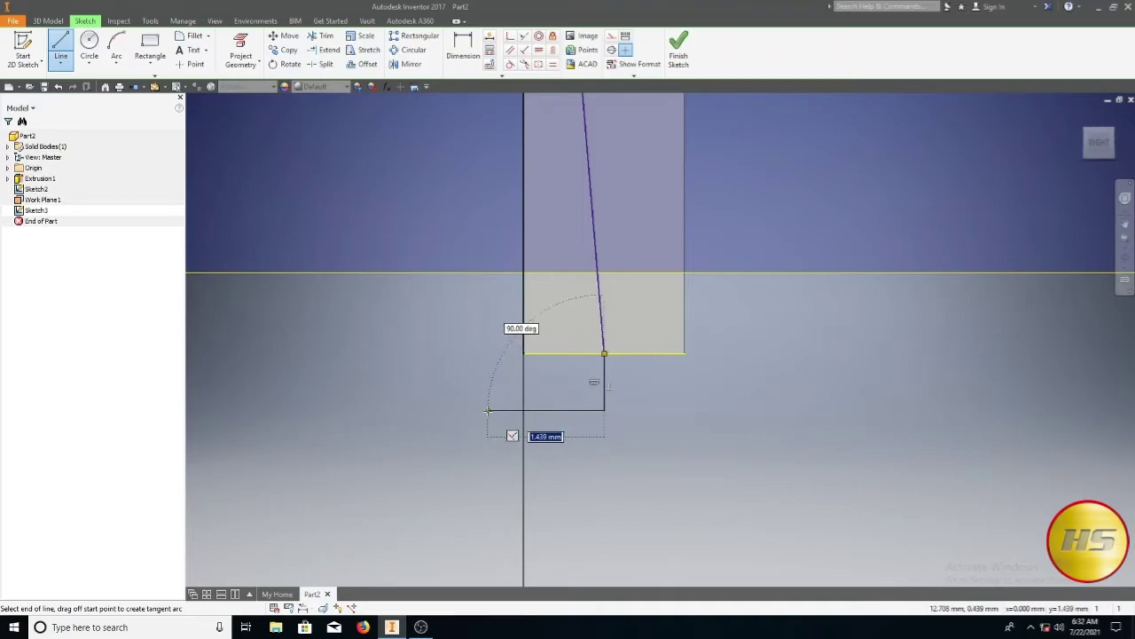
{"action": "scroll", "coordinate": [487, 318], "scroll_direction": "down", "scroll_amount": 5}
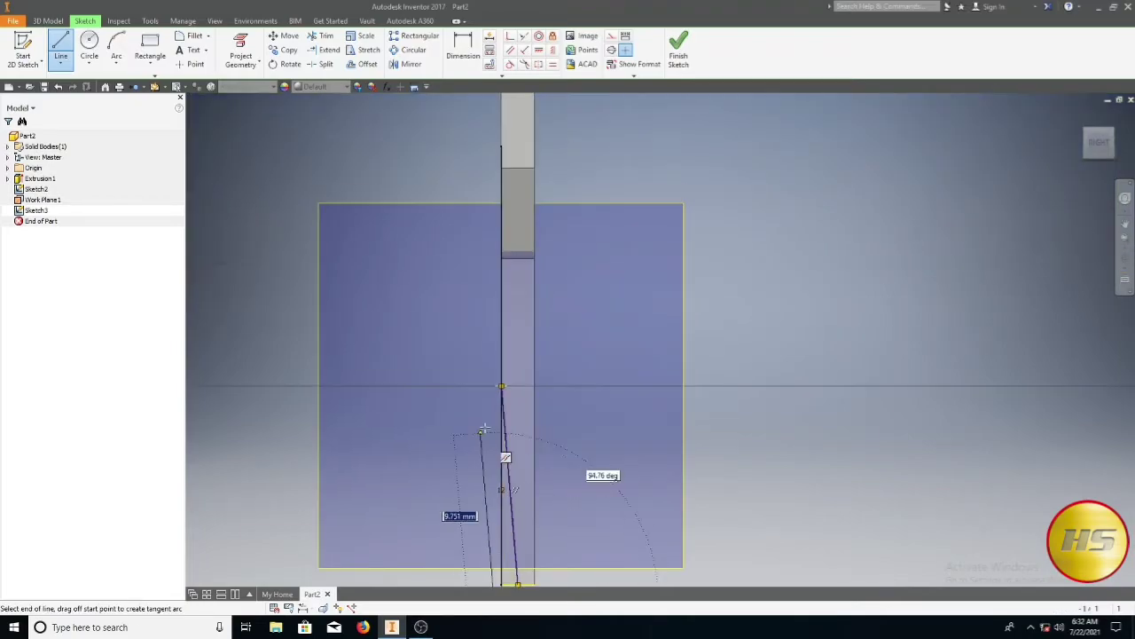
{"action": "scroll", "coordinate": [517, 410], "scroll_direction": "up", "scroll_amount": 5}
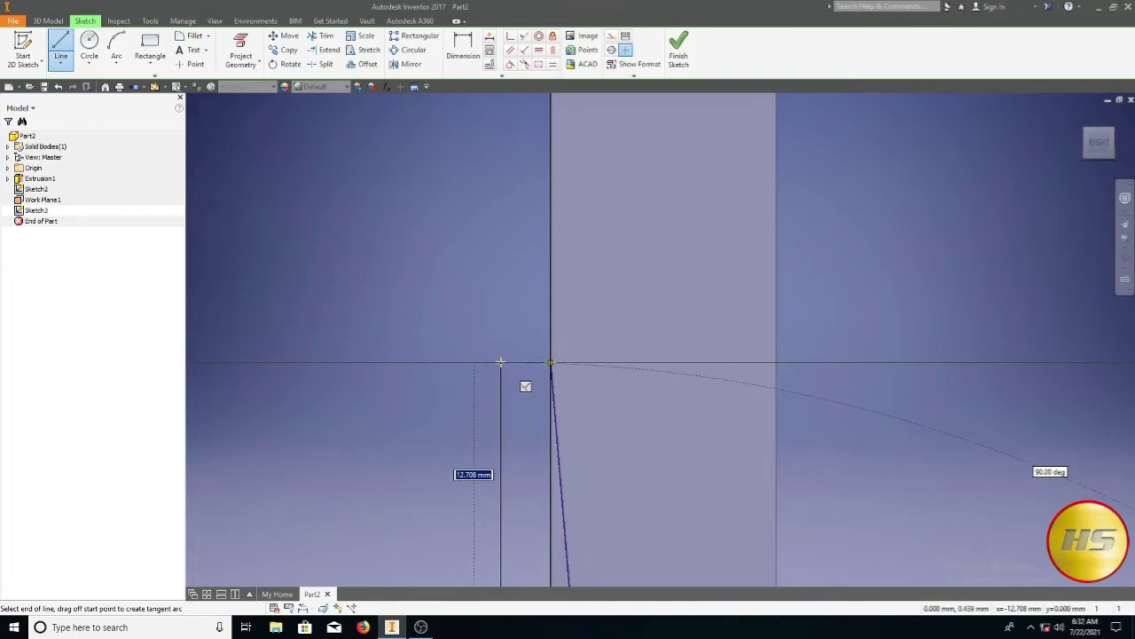
{"action": "left_click", "coordinate": [501, 362]}
{"action": "left_click", "coordinate": [550, 362]}
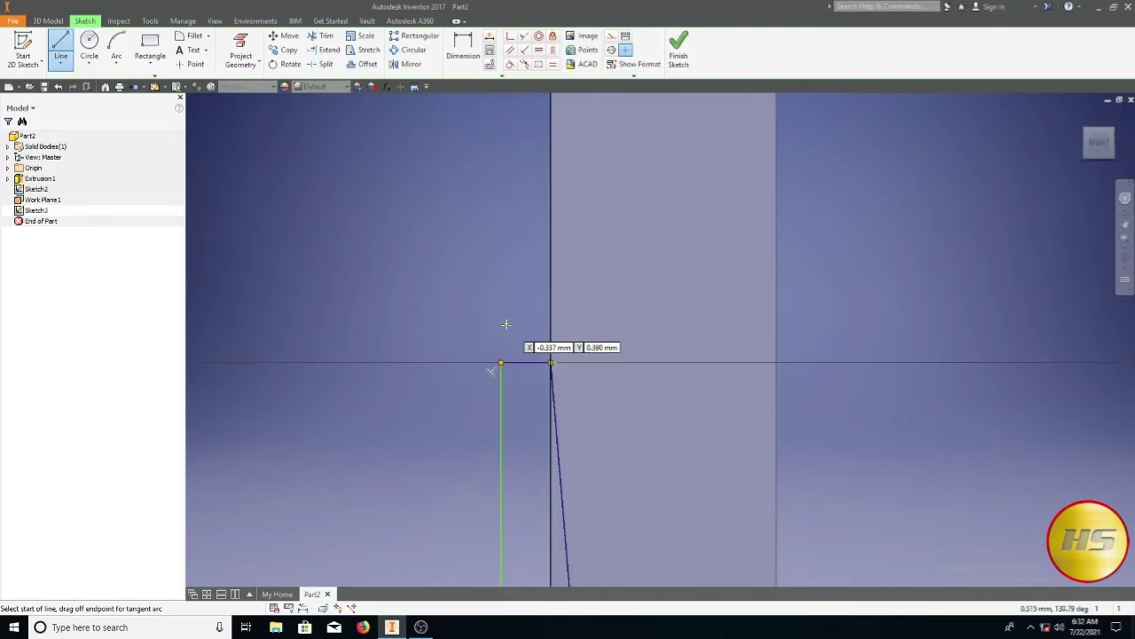
{"action": "key", "text": "Escape"}
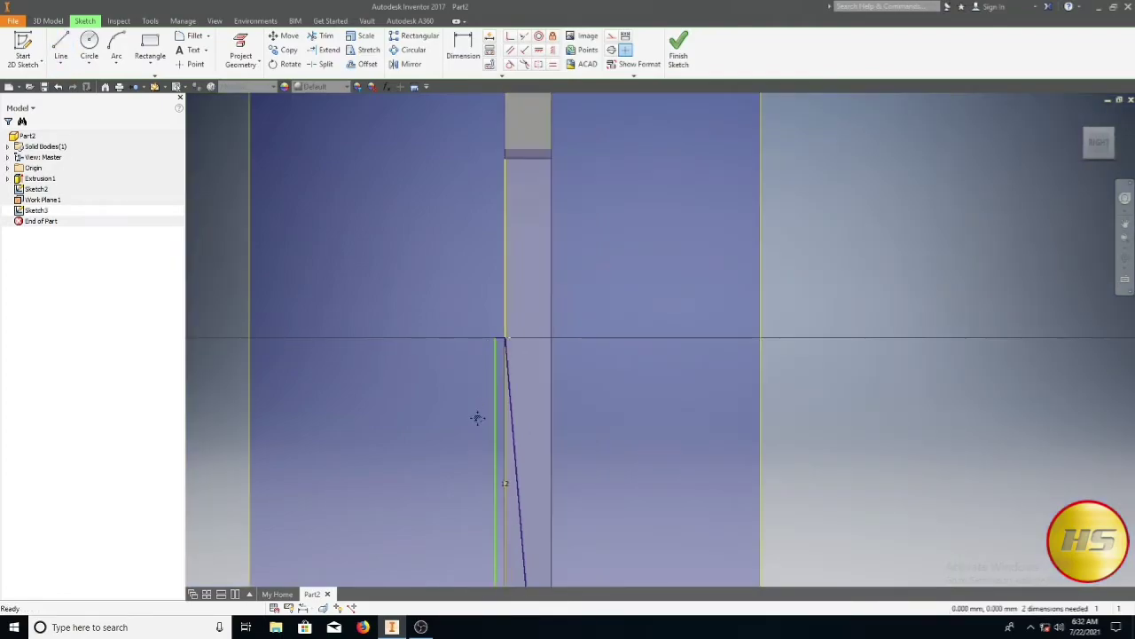
{"action": "middle_click_drag", "start_coordinate": [477, 417], "coordinate": [471, 307]}
{"action": "scroll", "coordinate": [471, 307], "scroll_direction": "down", "scroll_amount": 2}
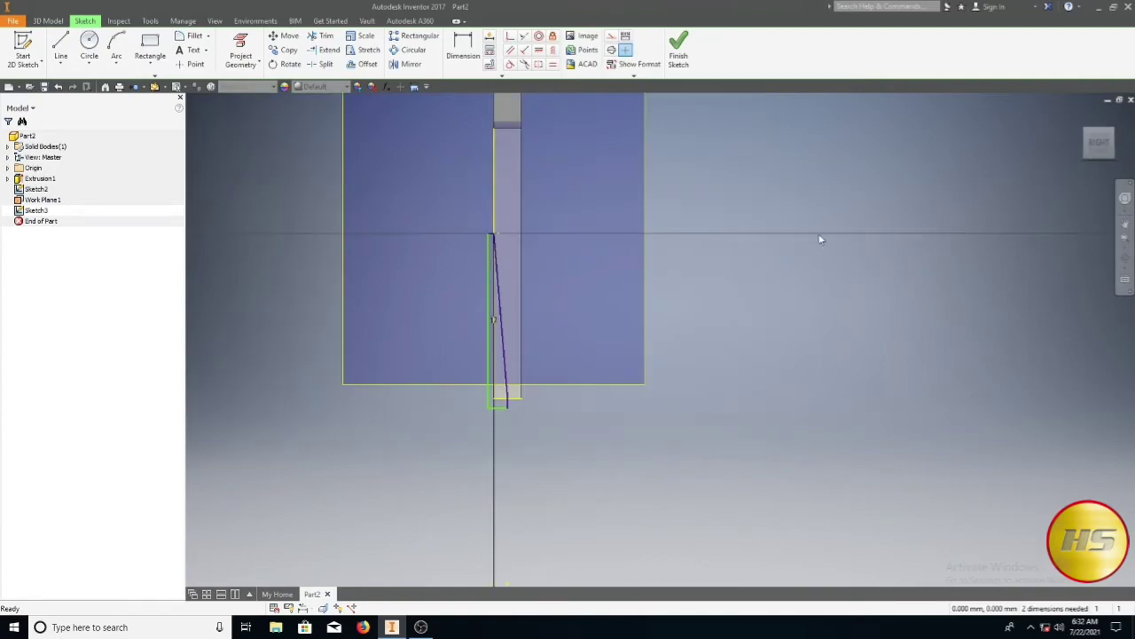
{"action": "left_click", "coordinate": [679, 52]}
Sweep the bevel profile as a cut along the offset curve of the blade's front face.
{"action": "scroll", "coordinate": [693, 407], "scroll_direction": "up", "scroll_amount": 3}
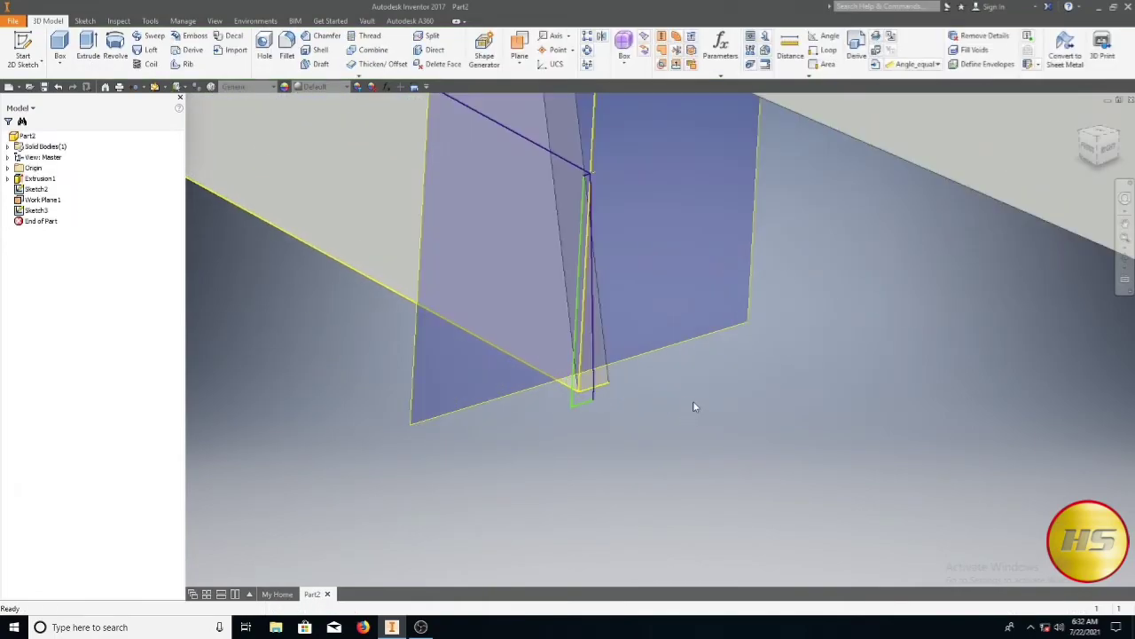
{"action": "middle_click_drag", "start_coordinate": [676, 399], "coordinate": [682, 434]}
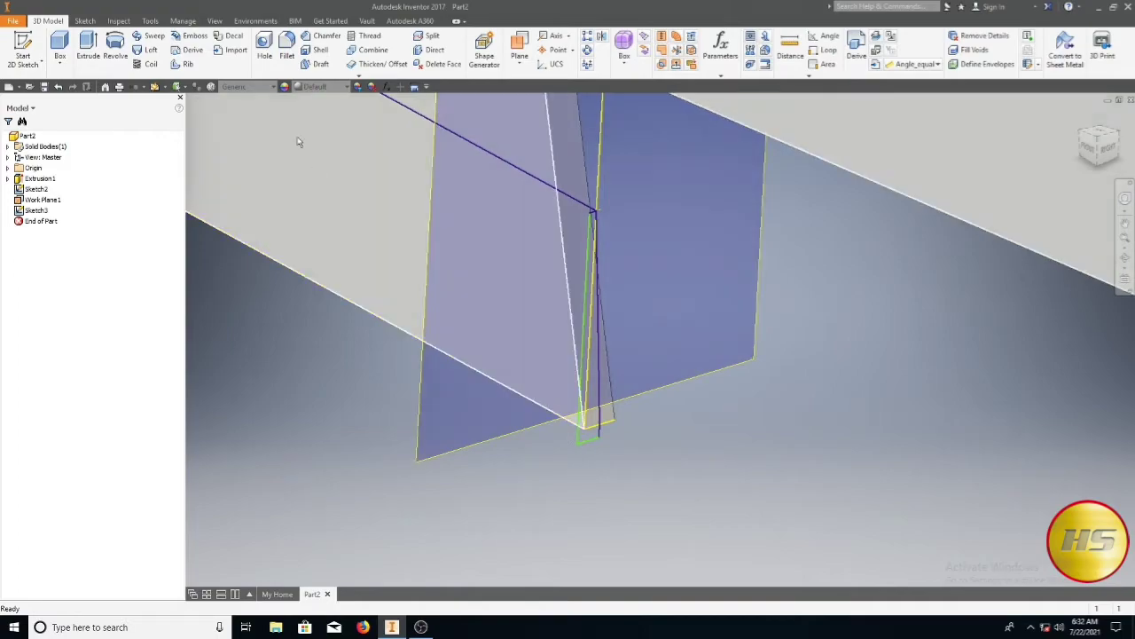
{"action": "left_click", "coordinate": [154, 36]}
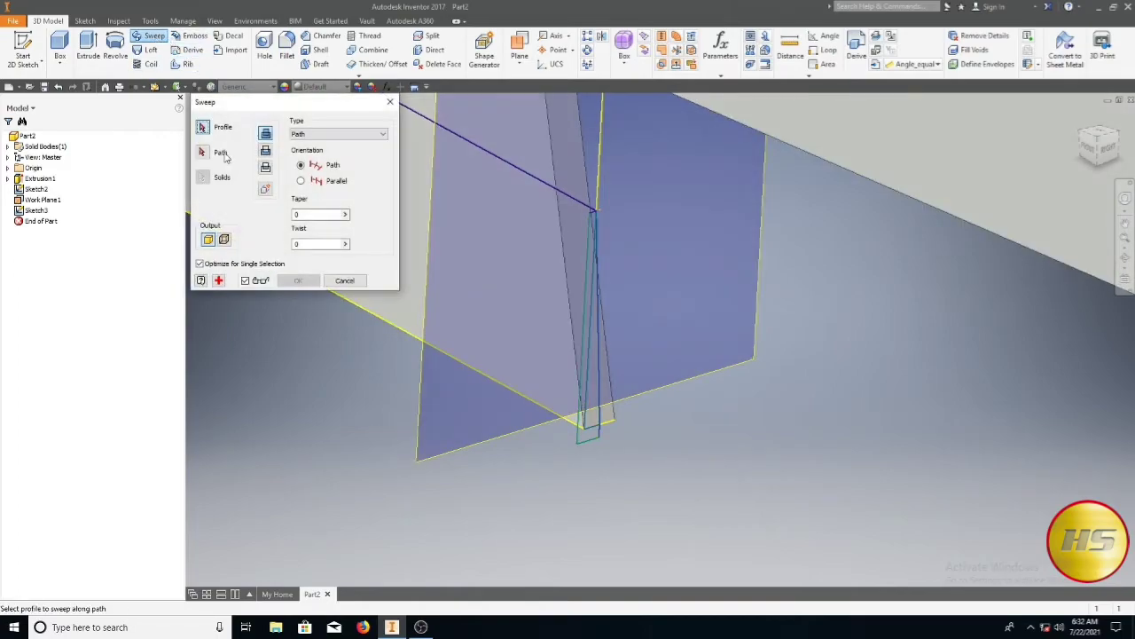
{"action": "left_click", "coordinate": [584, 438]}
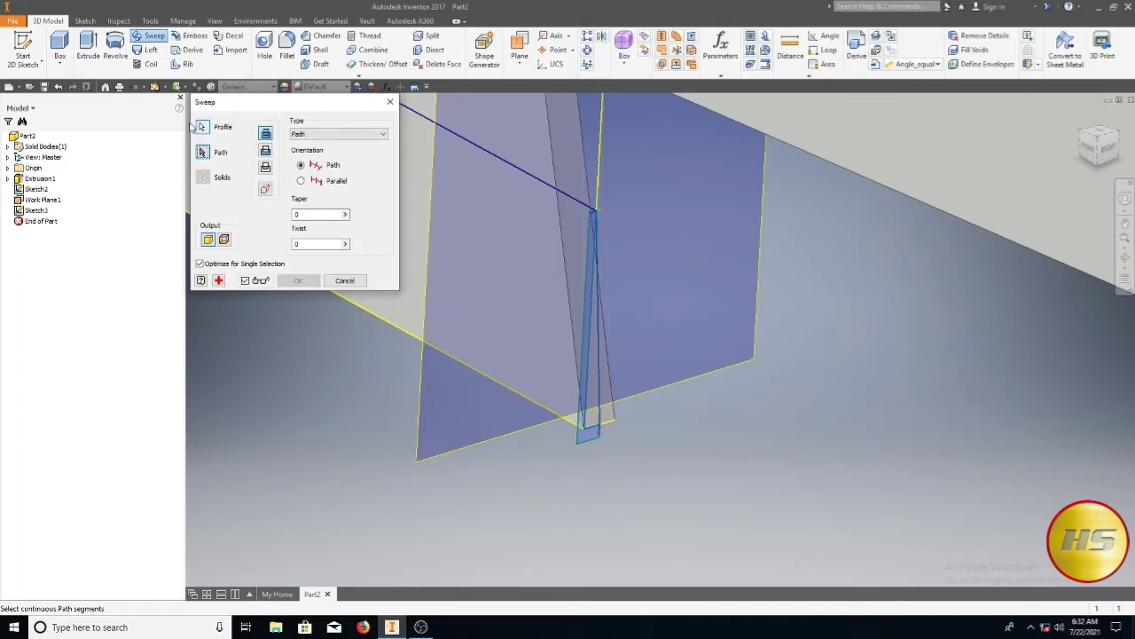
{"action": "left_click", "coordinate": [222, 152]}
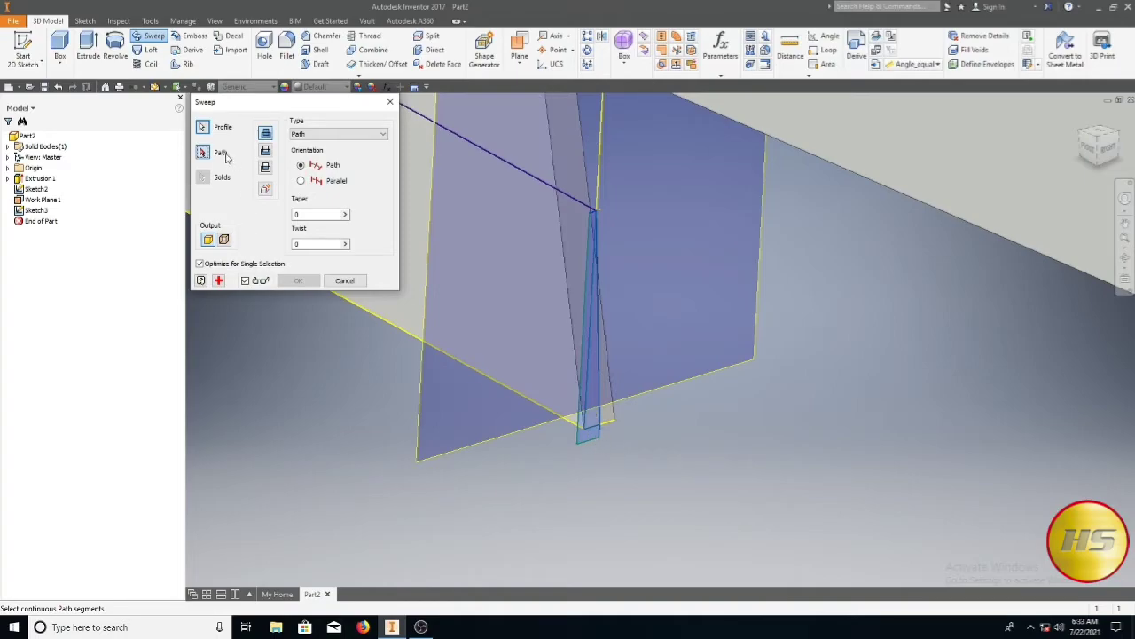
{"action": "left_click", "coordinate": [486, 155]}
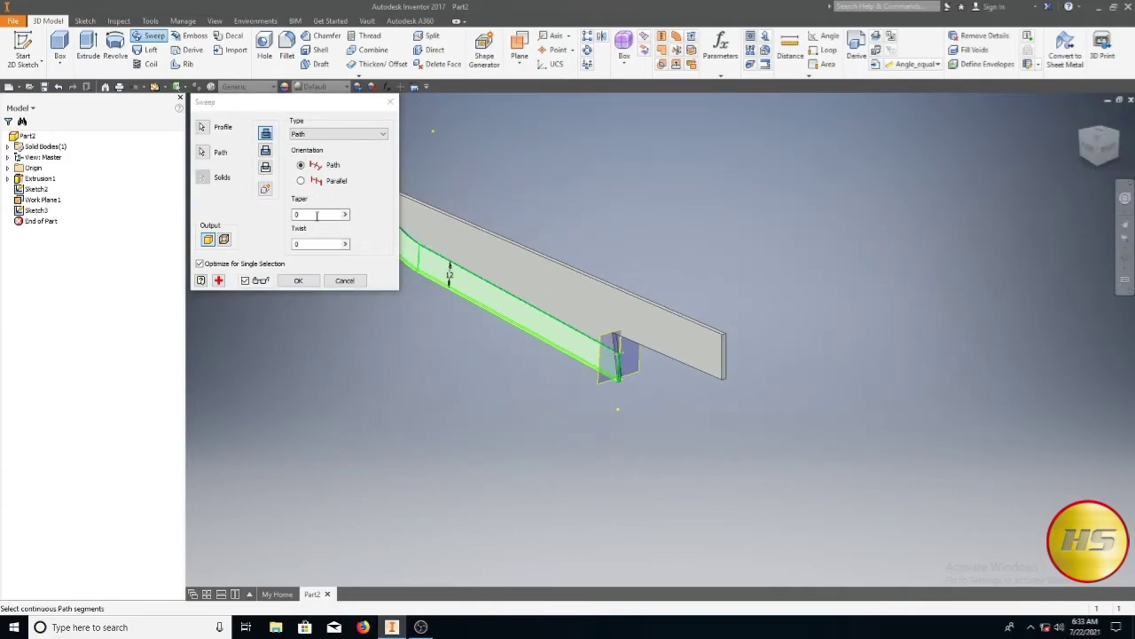
{"action": "left_click", "coordinate": [266, 152]}
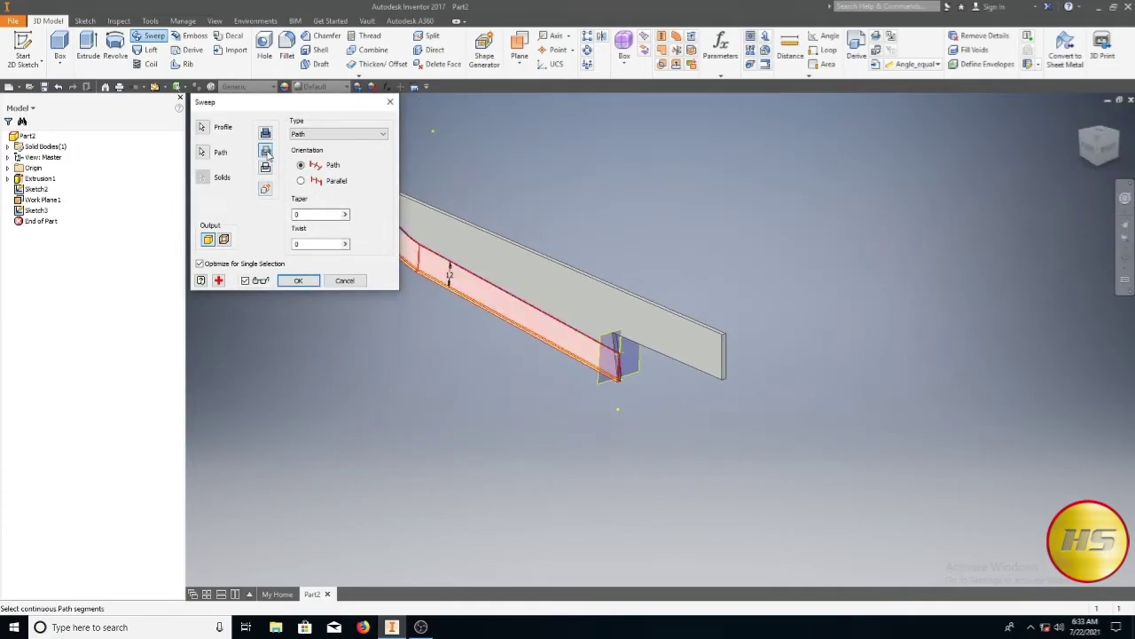
{"action": "left_click", "coordinate": [299, 281]}
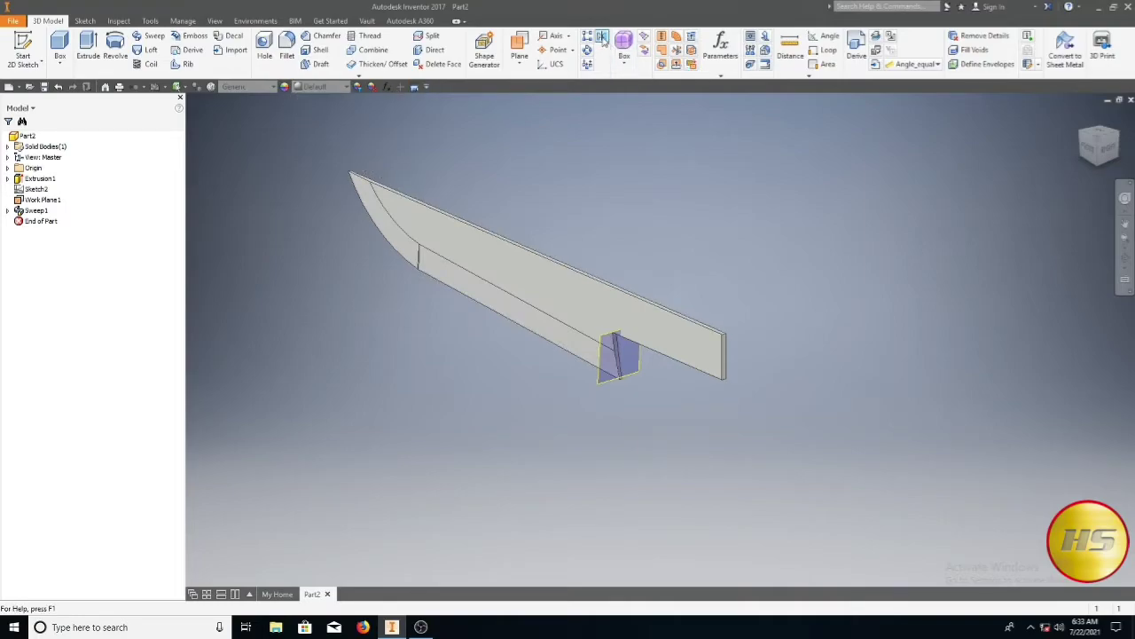
Create a work plane from the origin XY plane along the blade.
{"action": "left_click", "coordinate": [519, 47]}
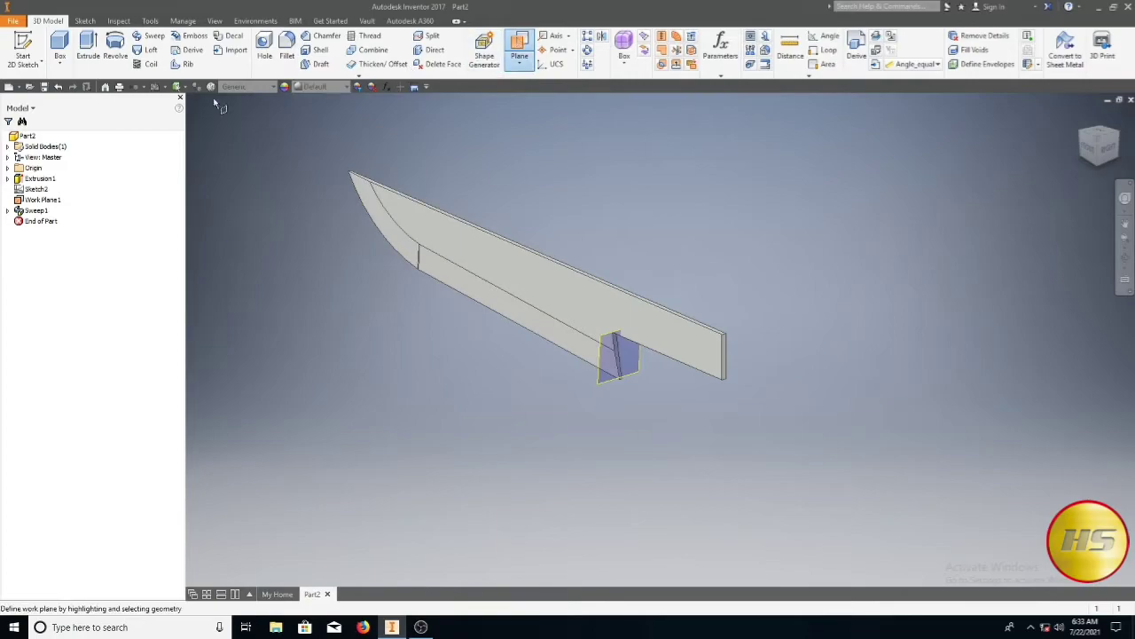
{"action": "left_click", "coordinate": [35, 200]}
{"action": "left_click", "coordinate": [8, 168]}
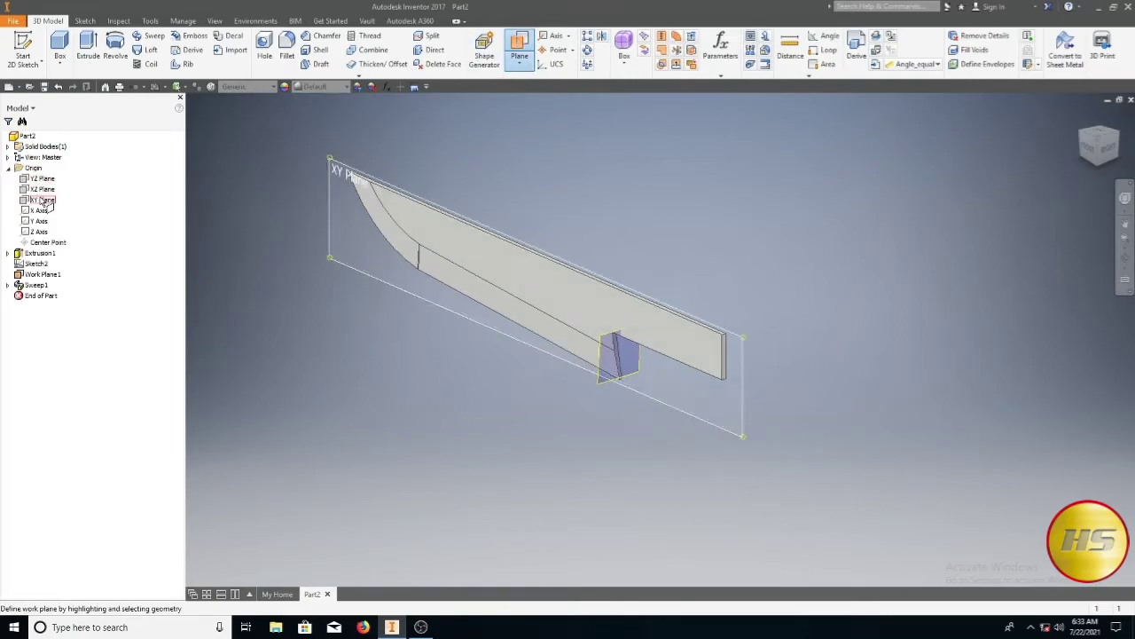
{"action": "left_click", "coordinate": [43, 201]}
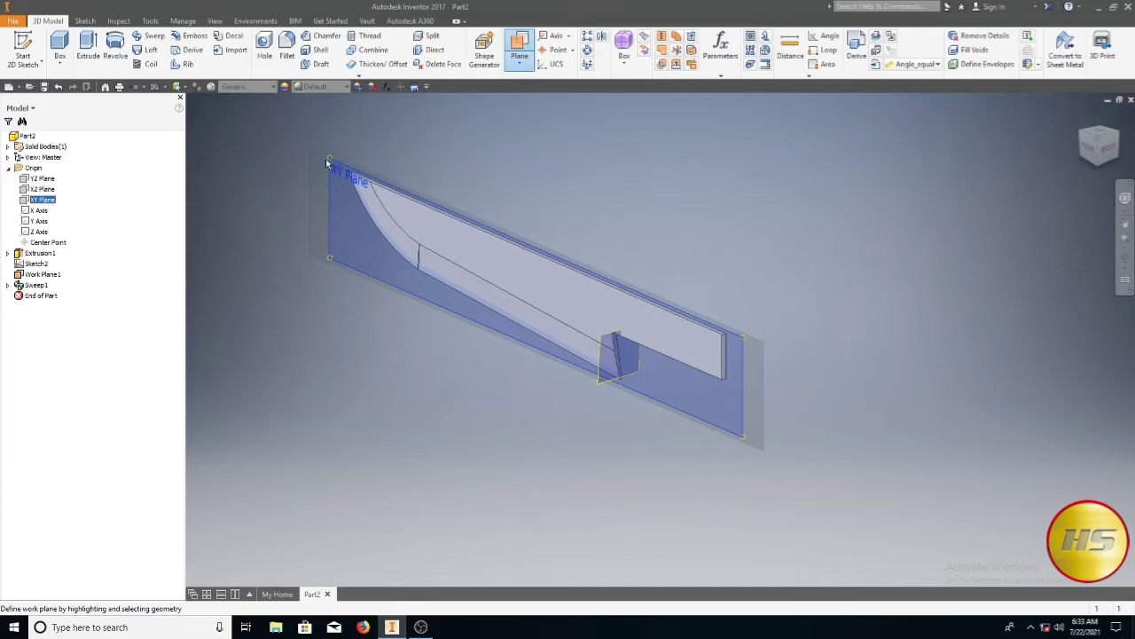
{"action": "left_click", "coordinate": [325, 162]}
{"action": "key", "text": "Return"}
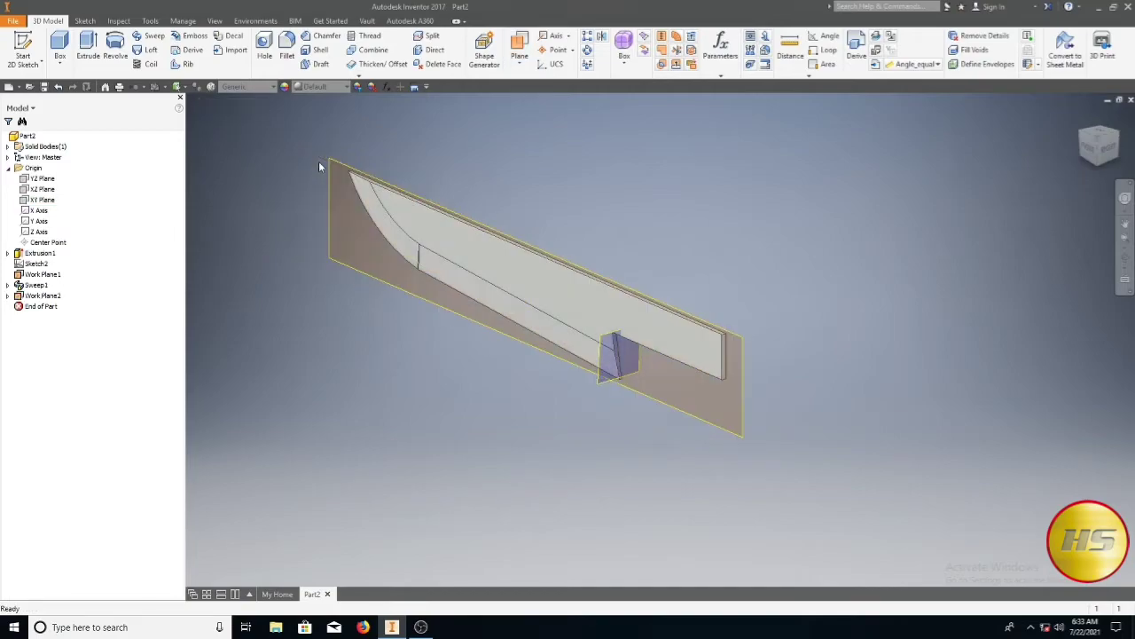
Mirror the bevel sweep cut about the work plane along the blade.
{"action": "left_click", "coordinate": [603, 37]}
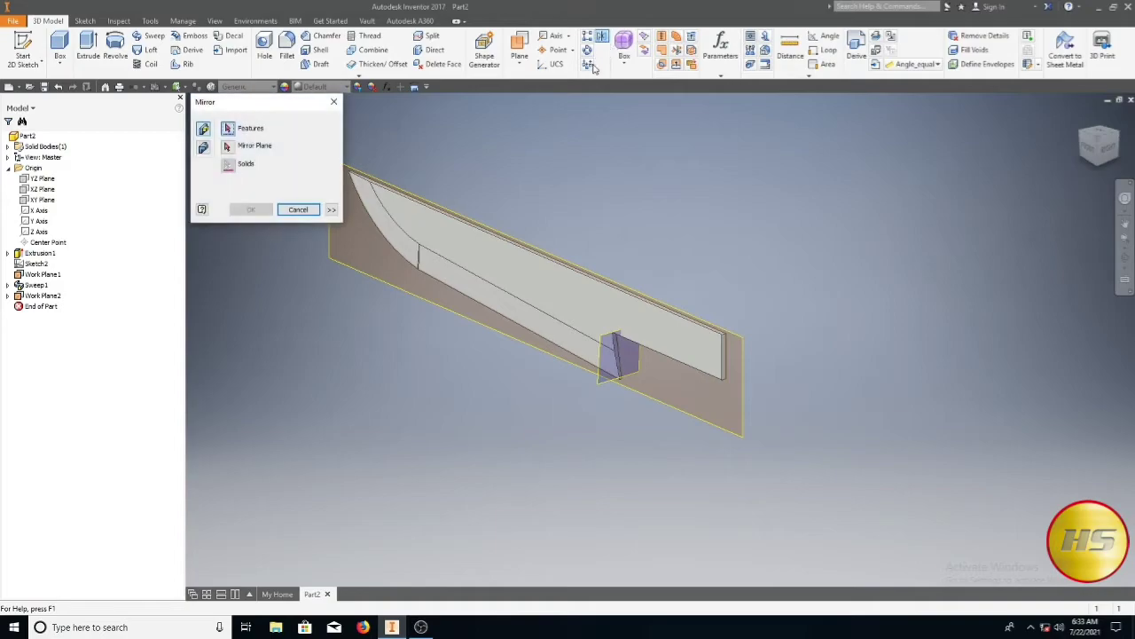
{"action": "left_click", "coordinate": [552, 341]}
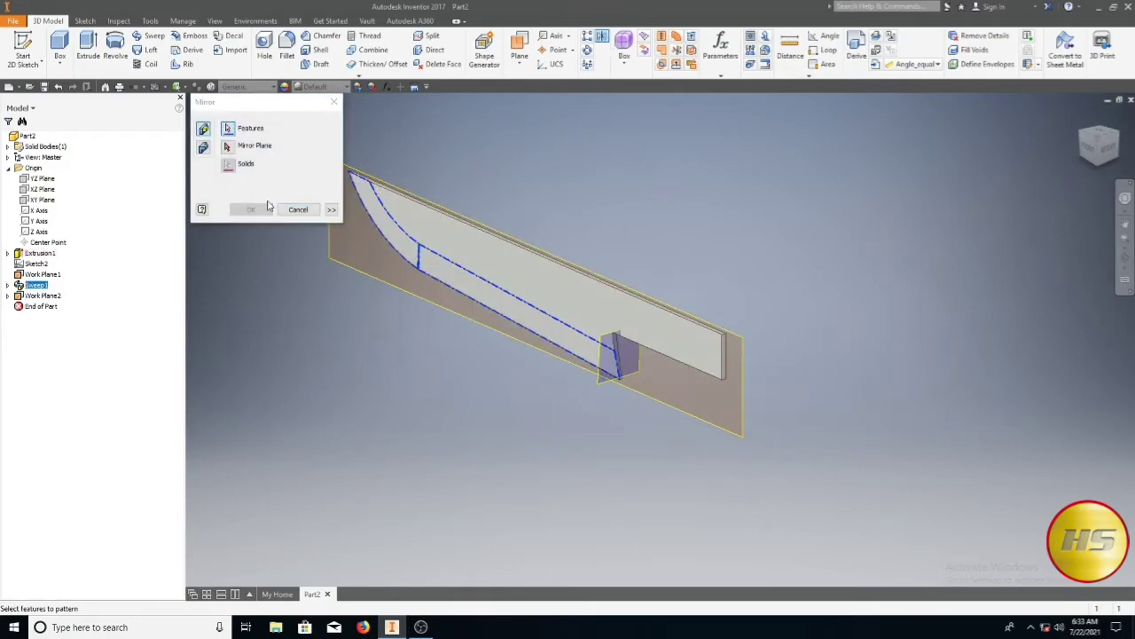
{"action": "left_click", "coordinate": [227, 147]}
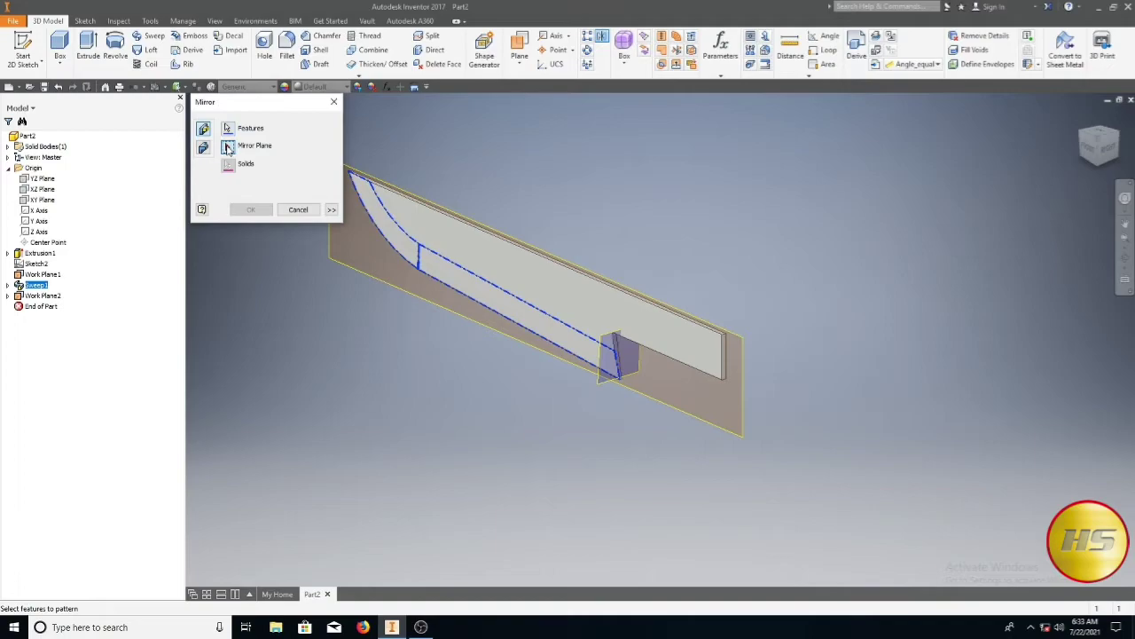
{"action": "left_click", "coordinate": [719, 438]}
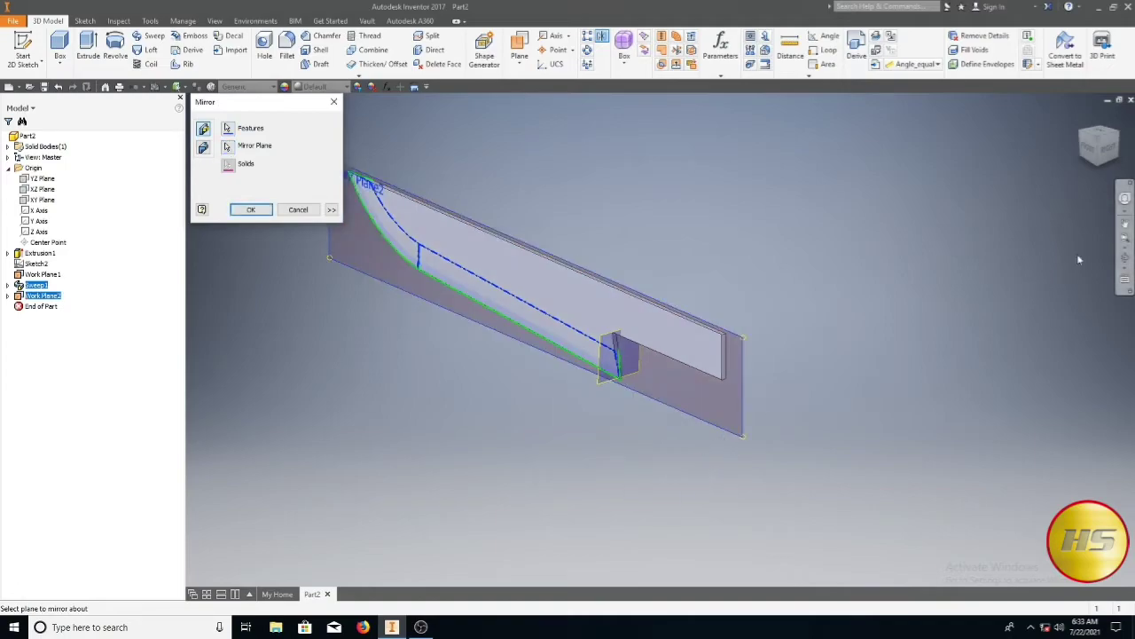
{"action": "left_click", "coordinate": [1125, 258]}
{"action": "left_click_drag", "start_coordinate": [763, 355], "coordinate": [603, 370]}
{"action": "right_click", "coordinate": [603, 368]}
{"action": "left_click", "coordinate": [612, 361]}
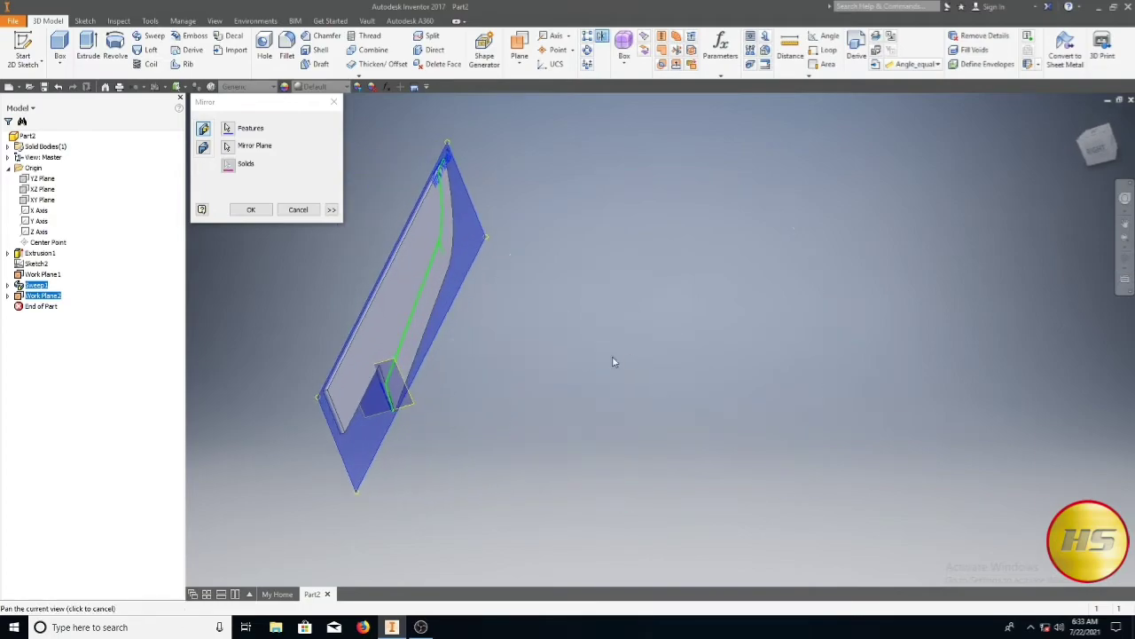
{"action": "left_click", "coordinate": [249, 211]}
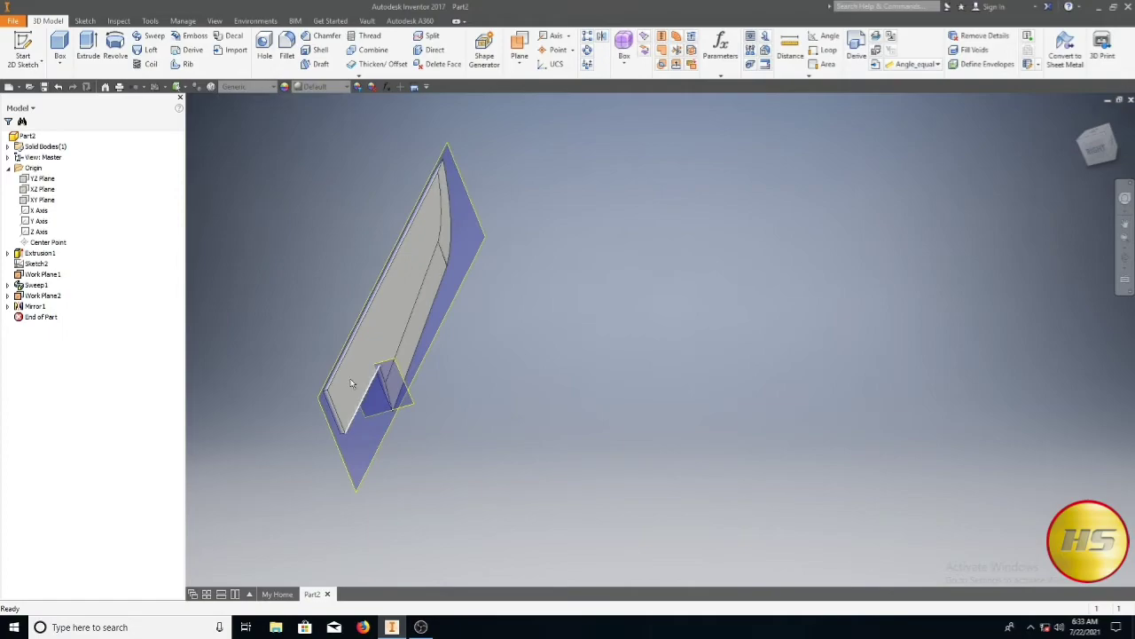
{"action": "key", "text": "F6"}
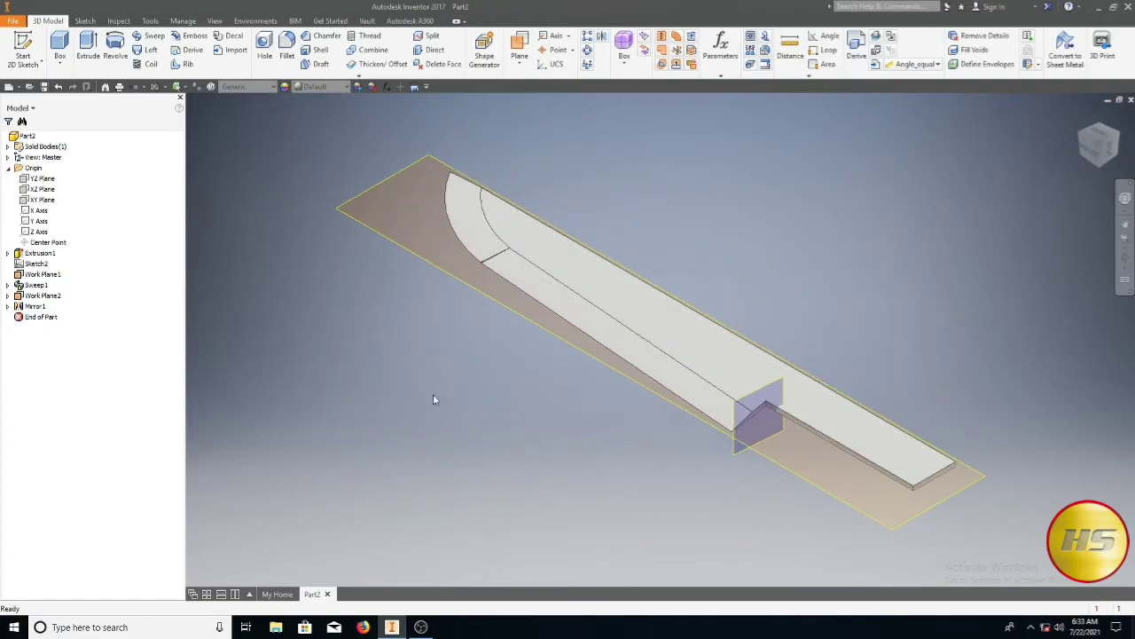
Hide Work Plane1 and Work Plane2.
{"action": "right_click", "coordinate": [49, 275]}
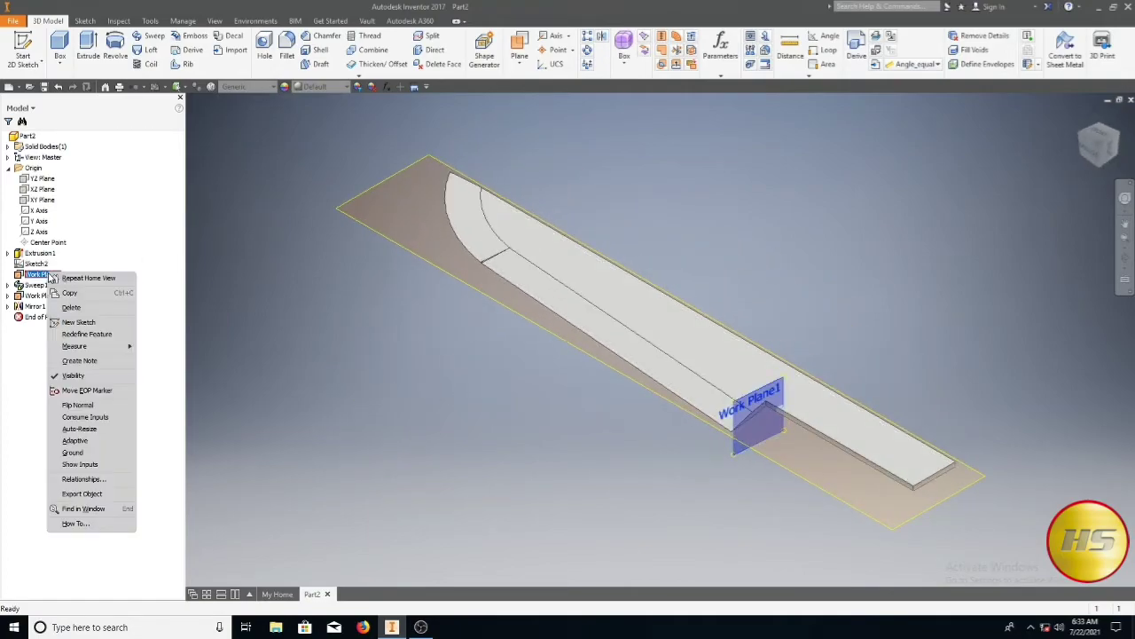
{"action": "left_click", "coordinate": [78, 375]}
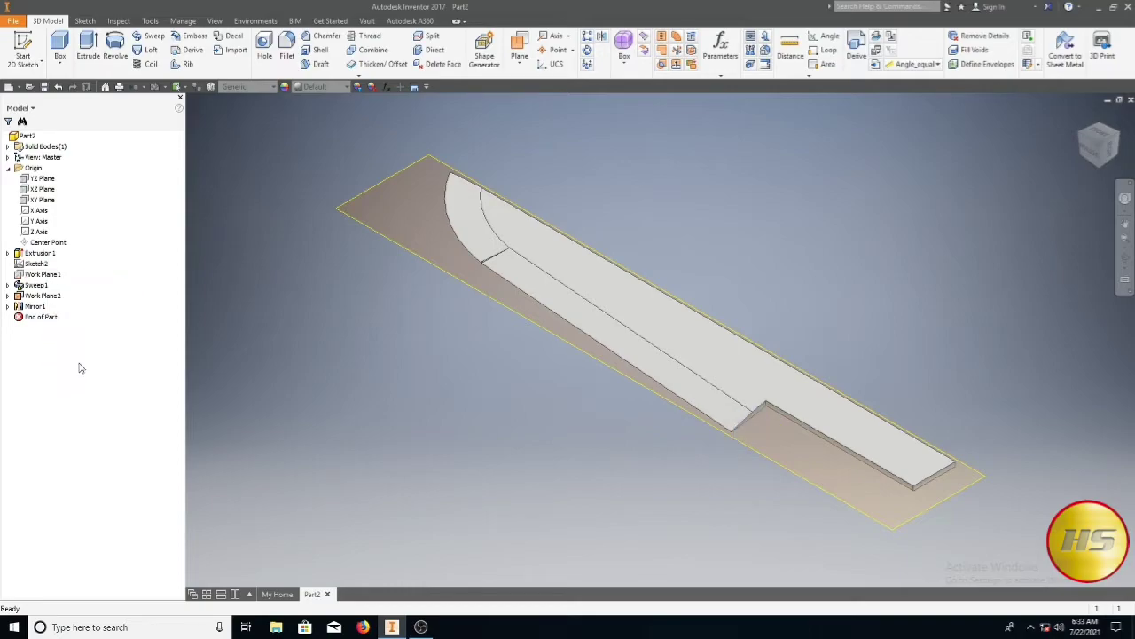
{"action": "right_click", "coordinate": [55, 298]}
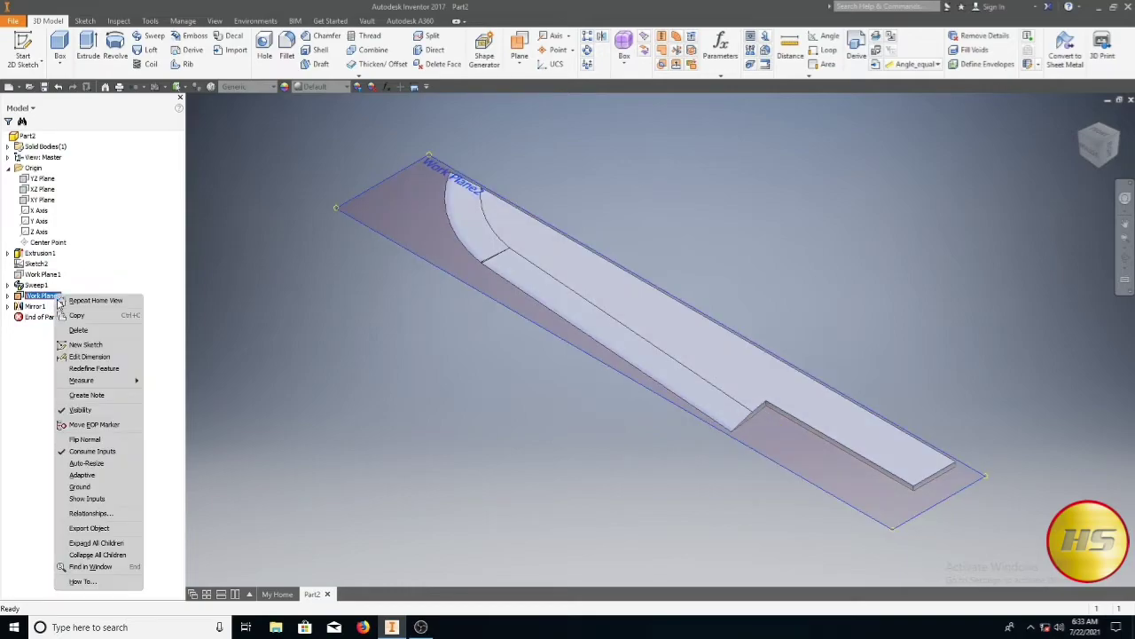
{"action": "left_click", "coordinate": [80, 410]}
Assign the Stainless Steel material to the knife part.
{"action": "left_click", "coordinate": [1125, 258]}
{"action": "left_click", "coordinate": [1124, 259]}
{"action": "left_click_drag", "start_coordinate": [793, 388], "coordinate": [832, 355]}
{"action": "left_click_drag", "start_coordinate": [602, 380], "coordinate": [581, 317]}
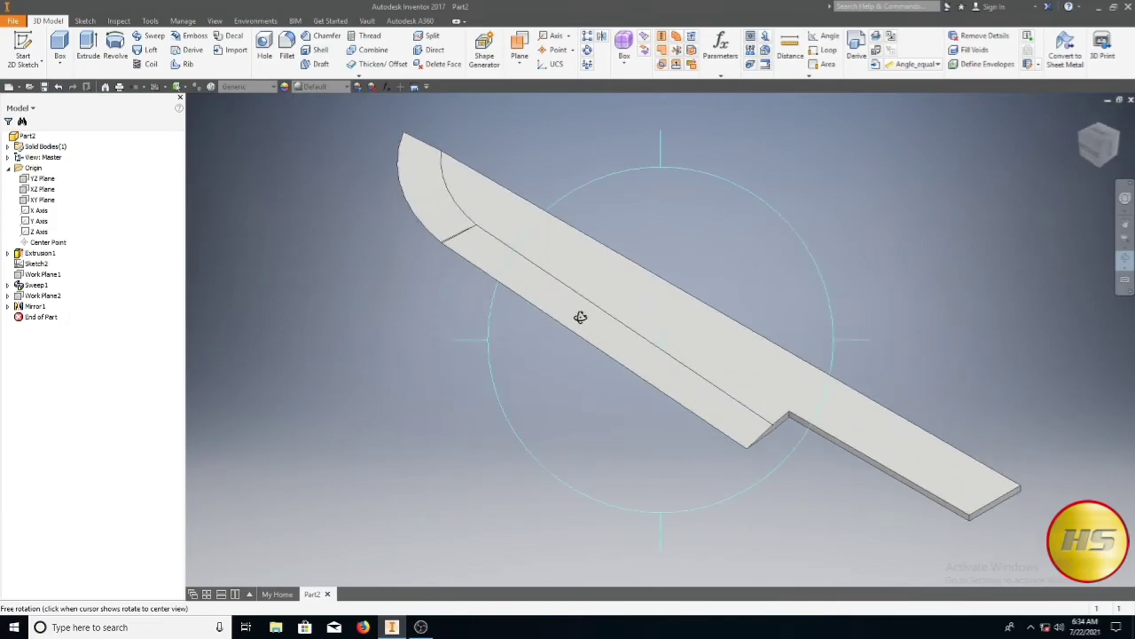
{"action": "right_click", "coordinate": [496, 336]}
{"action": "key", "text": "Escape"}
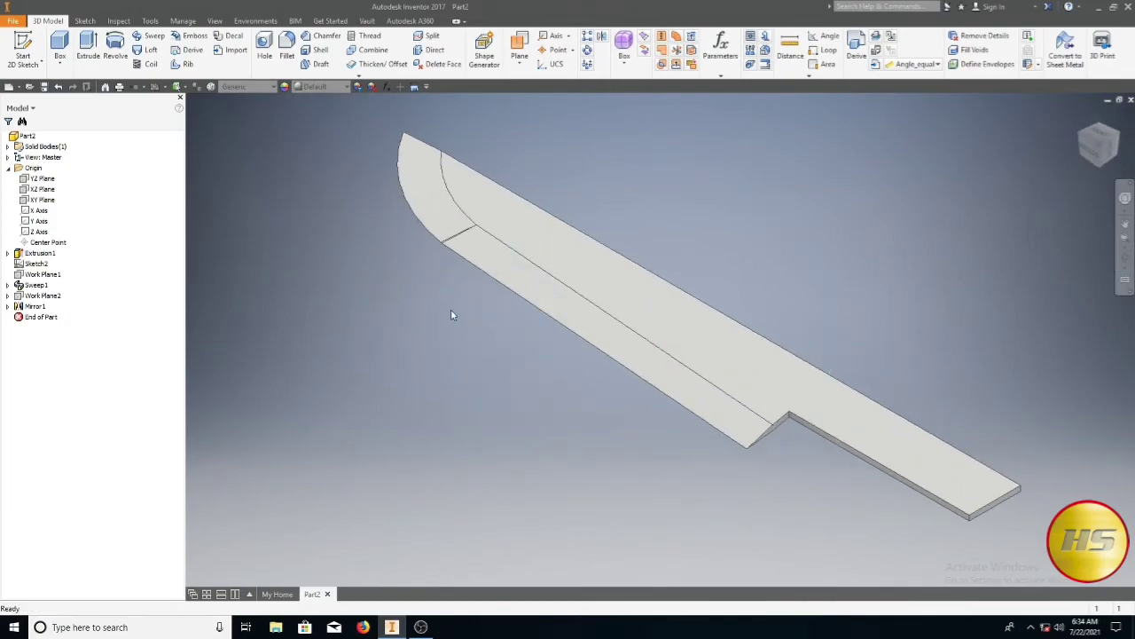
{"action": "left_click", "coordinate": [274, 88]}
{"action": "scroll", "coordinate": [300, 371], "scroll_direction": "down", "scroll_amount": 6}
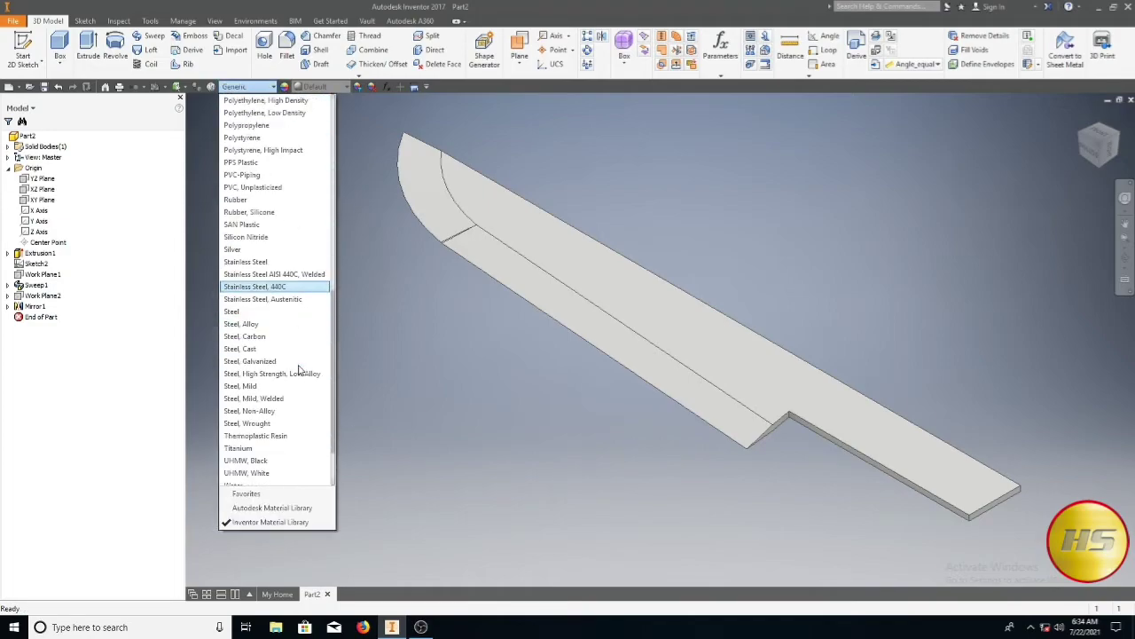
{"action": "left_click", "coordinate": [274, 262]}
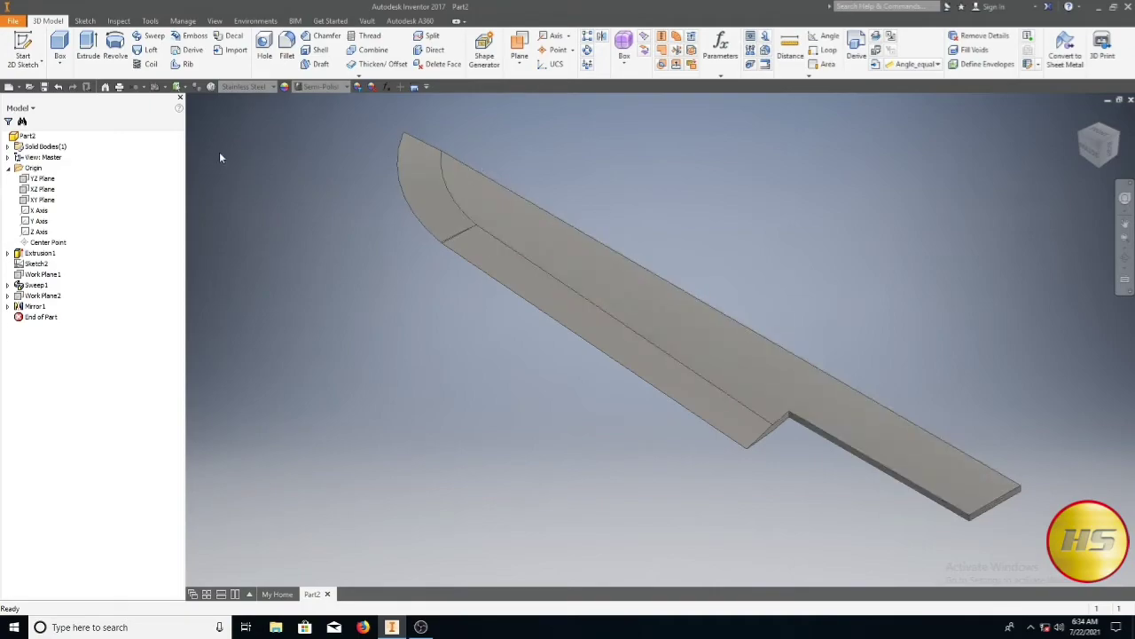
Start a sketch on the tang's front face and draw a circle about 8 mm in diameter near the end, on the tang's centreline.
{"action": "left_click", "coordinate": [23, 48]}
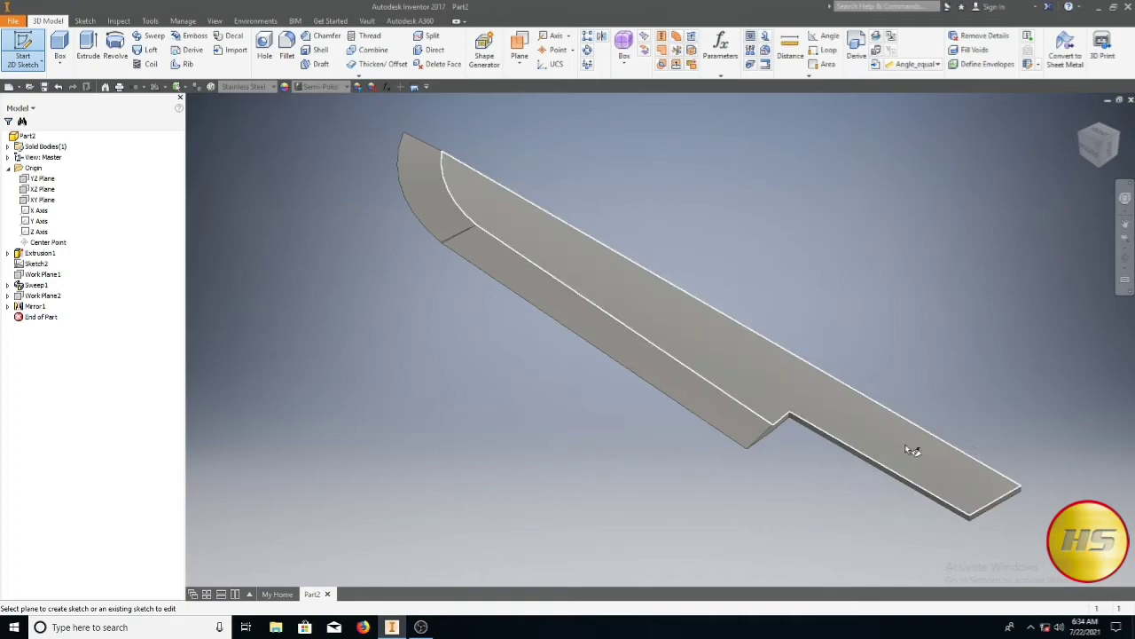
{"action": "left_click", "coordinate": [906, 447]}
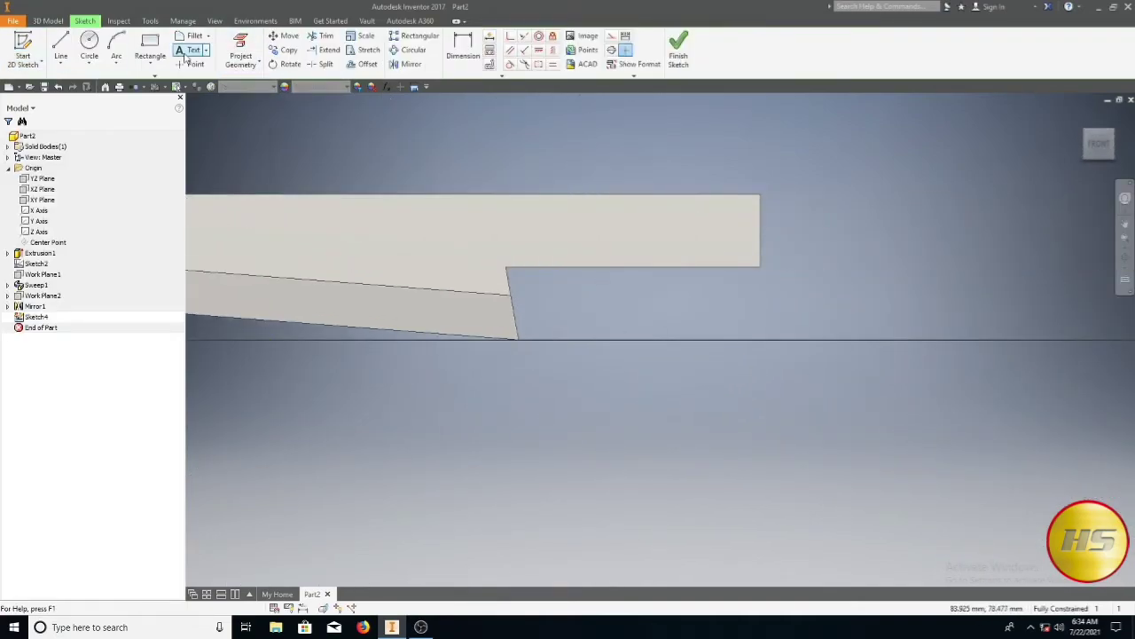
{"action": "left_click", "coordinate": [89, 45]}
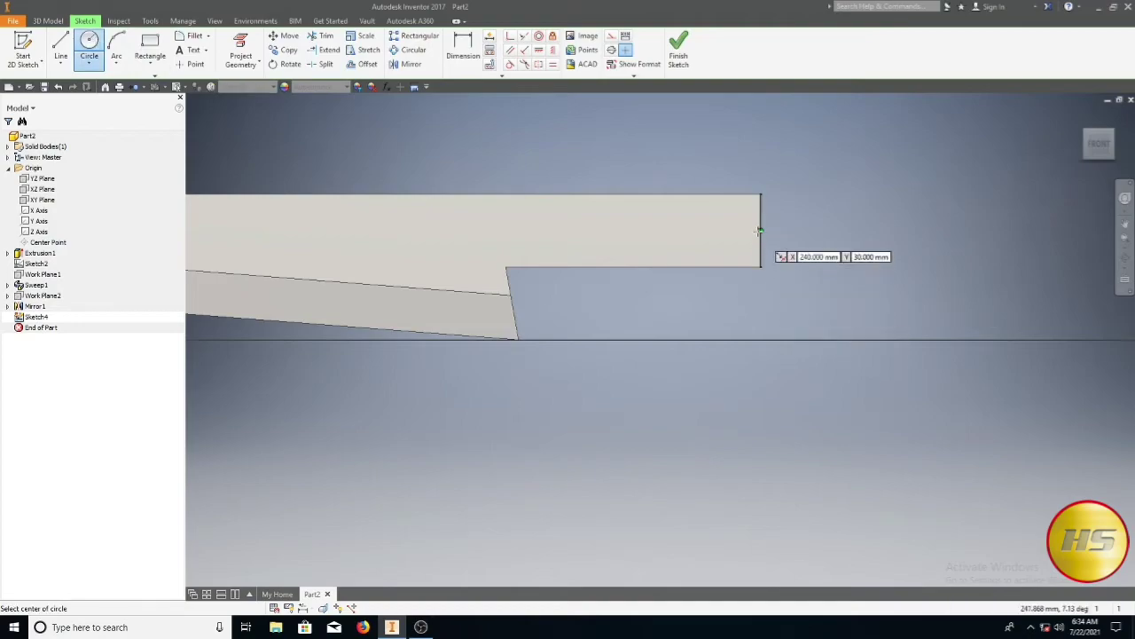
{"action": "left_click", "coordinate": [711, 230]}
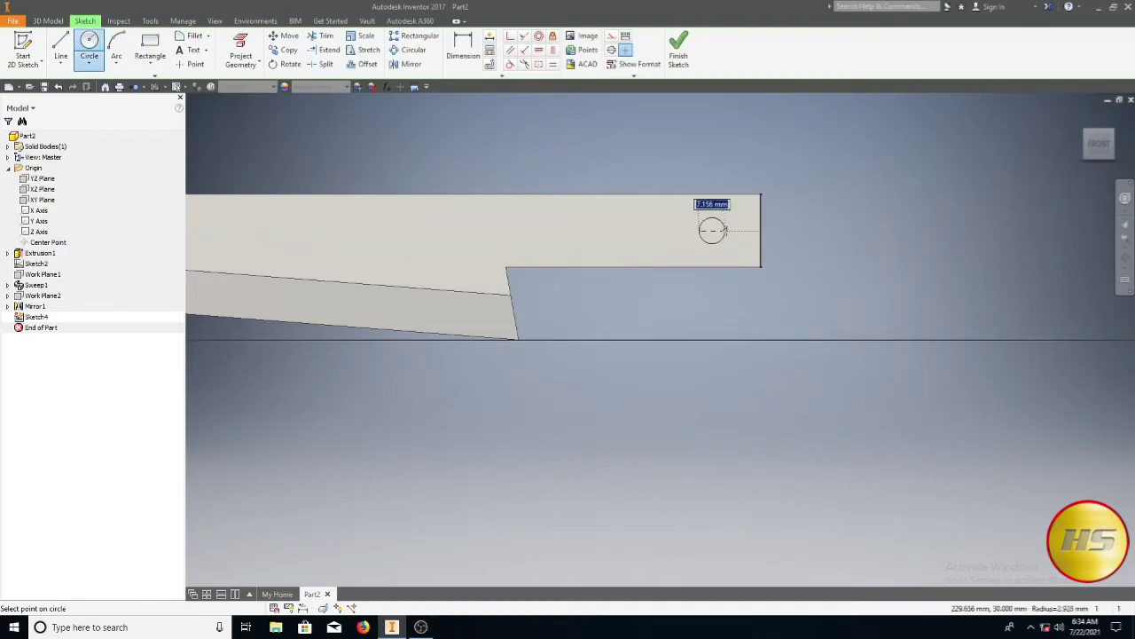
{"action": "left_click", "coordinate": [722, 220]}
Dimension the circle's centre 20 mm from the tang's end edge and 10 mm from its upper edge.
{"action": "key", "text": "d"}
{"action": "left_click", "coordinate": [728, 233]}
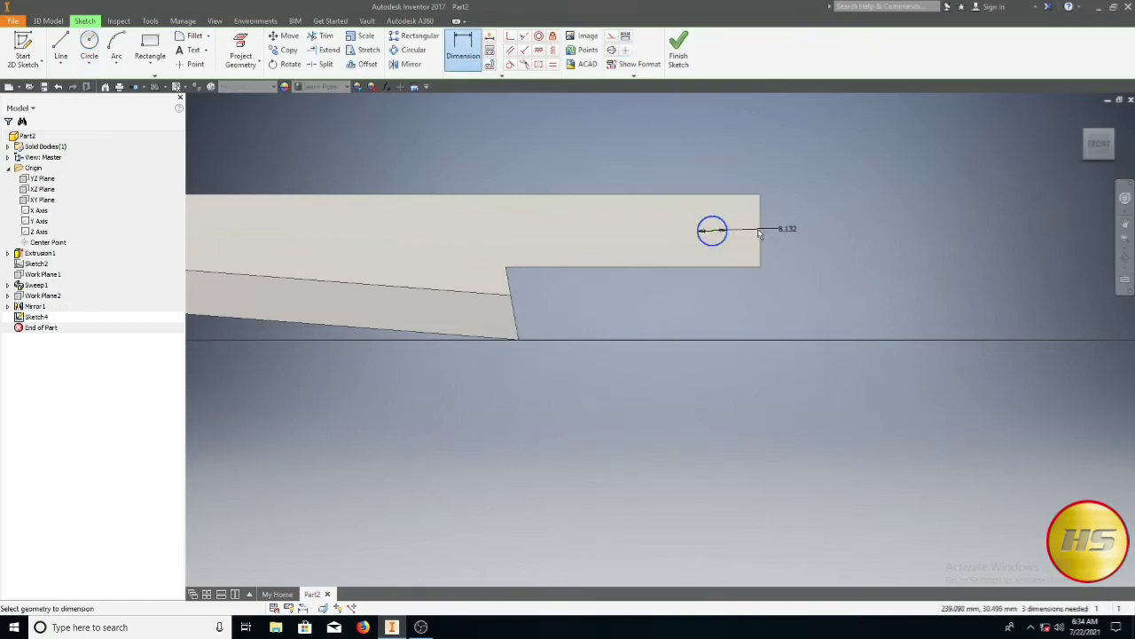
{"action": "left_click", "coordinate": [744, 172]}
{"action": "type", "text": "20"}
{"action": "key", "text": "Return"}
{"action": "left_click", "coordinate": [699, 224]}
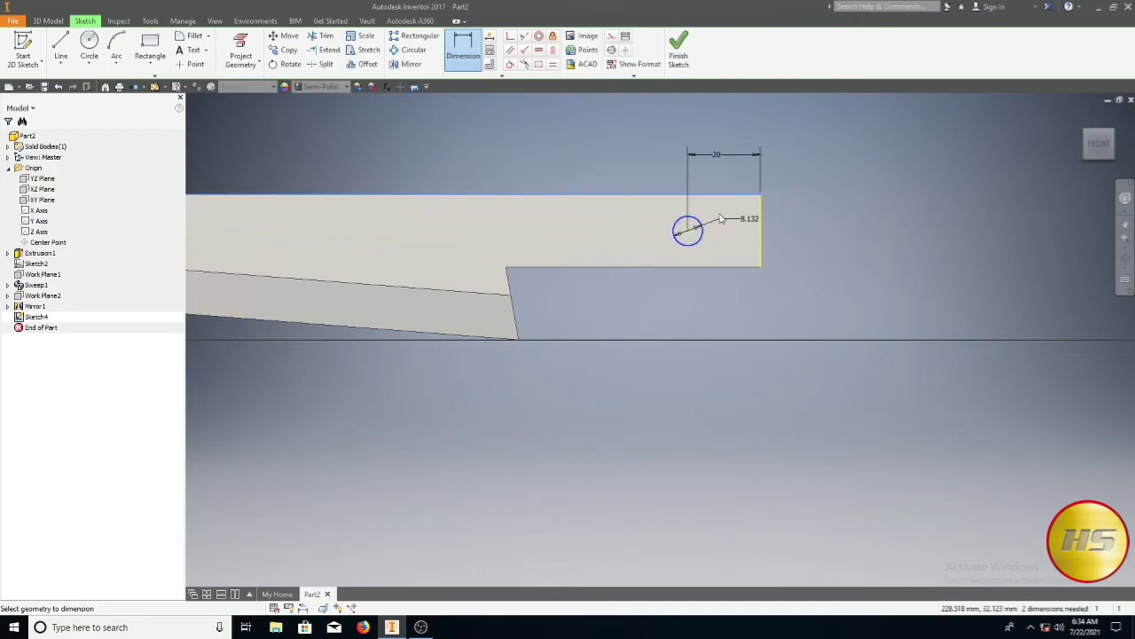
{"action": "left_click", "coordinate": [717, 199]}
{"action": "left_click", "coordinate": [720, 213]}
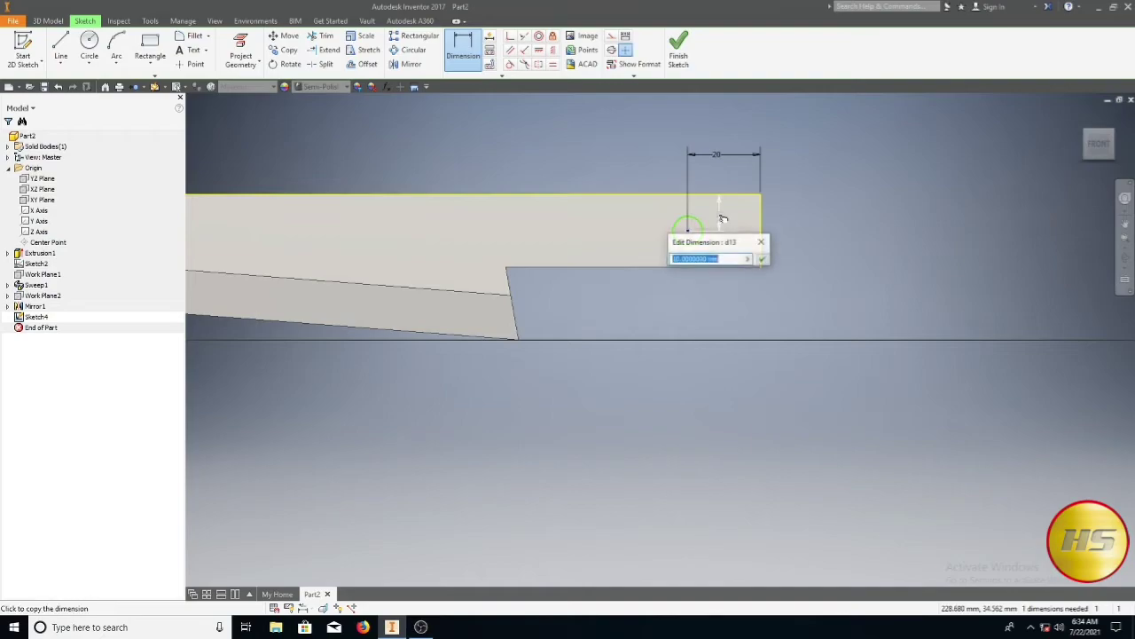
{"action": "left_click", "coordinate": [763, 259]}
Set the circle's diameter to 5 mm and finish the sketch.
{"action": "left_click", "coordinate": [677, 228]}
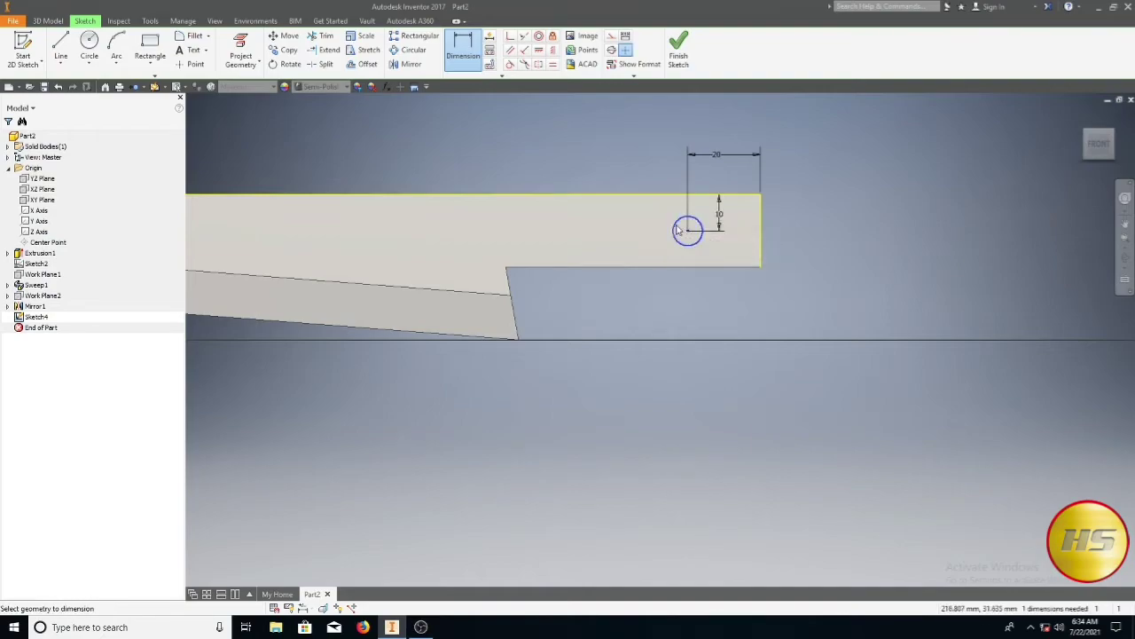
{"action": "left_click", "coordinate": [644, 229]}
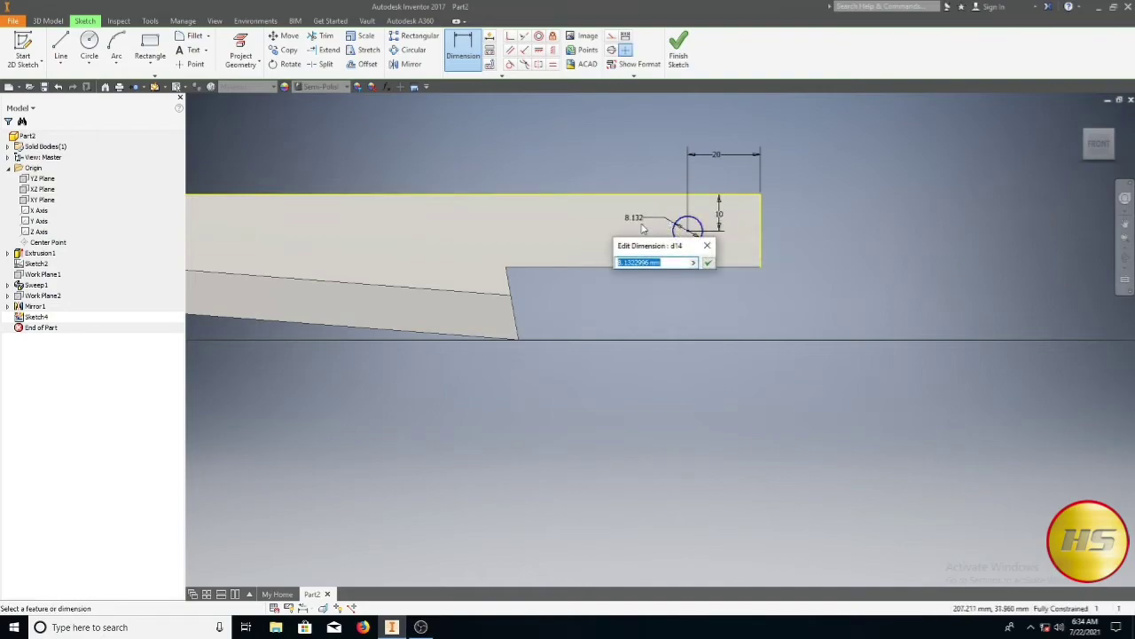
{"action": "key", "text": "Return"}
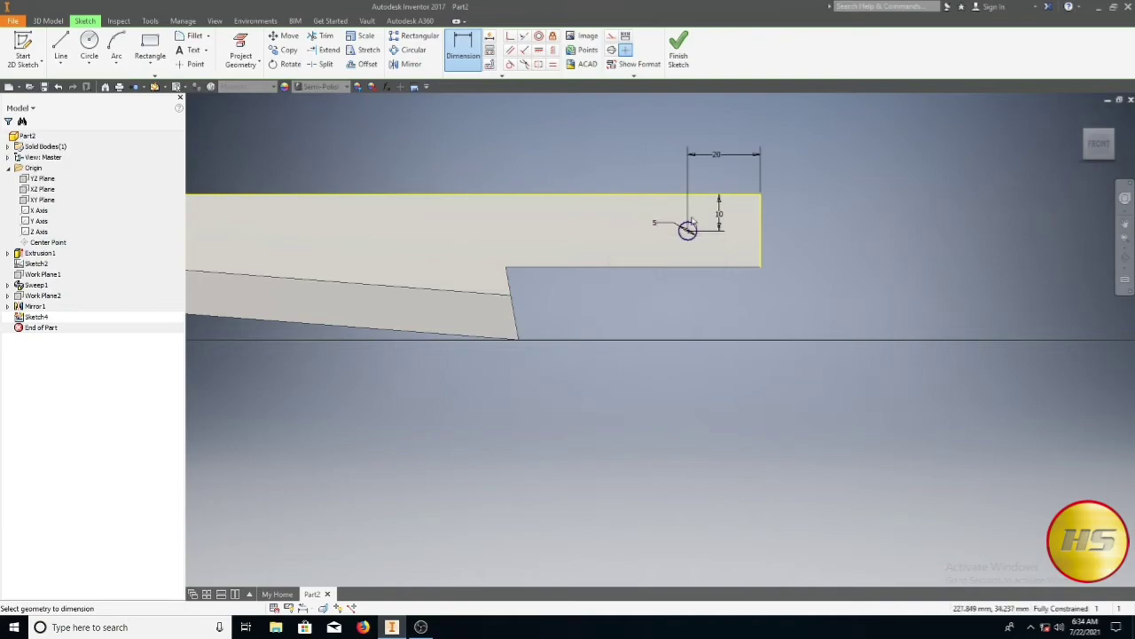
{"action": "left_click", "coordinate": [678, 48]}
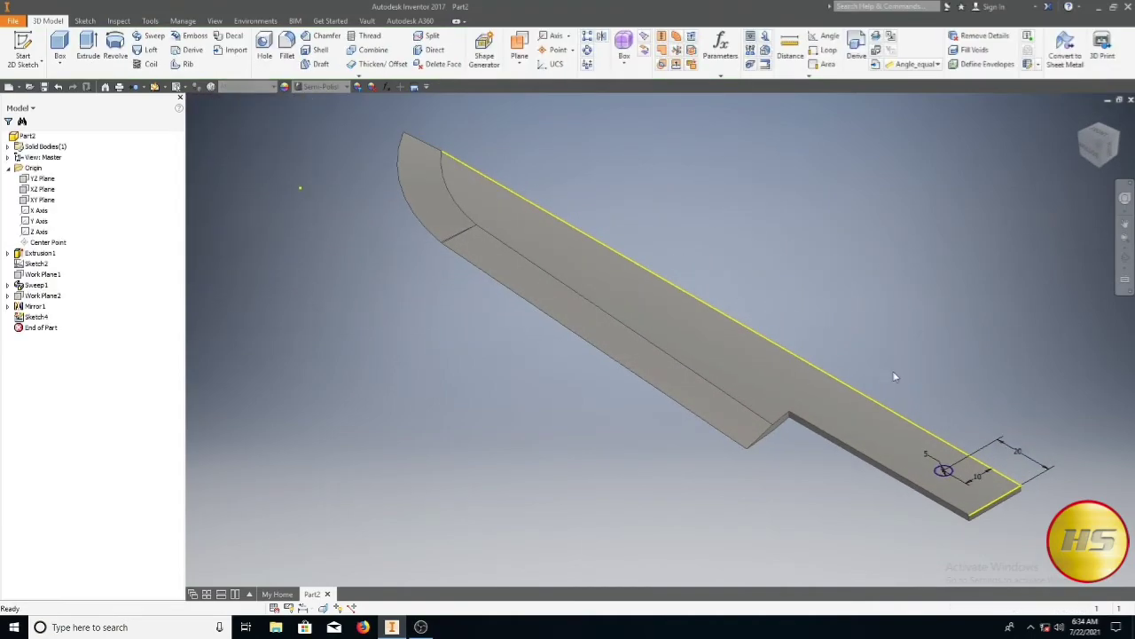
Extrude the circle 2 mm into the tang as a cut to make the hole.
{"action": "scroll", "coordinate": [675, 298], "scroll_direction": "down", "scroll_amount": 5}
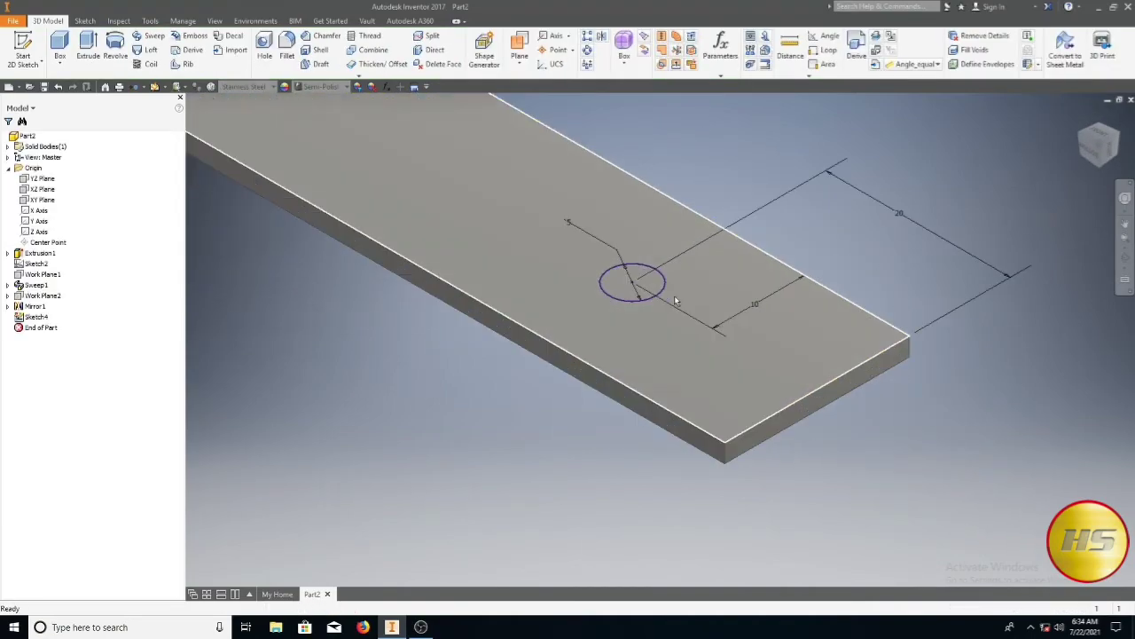
{"action": "left_click", "coordinate": [88, 49]}
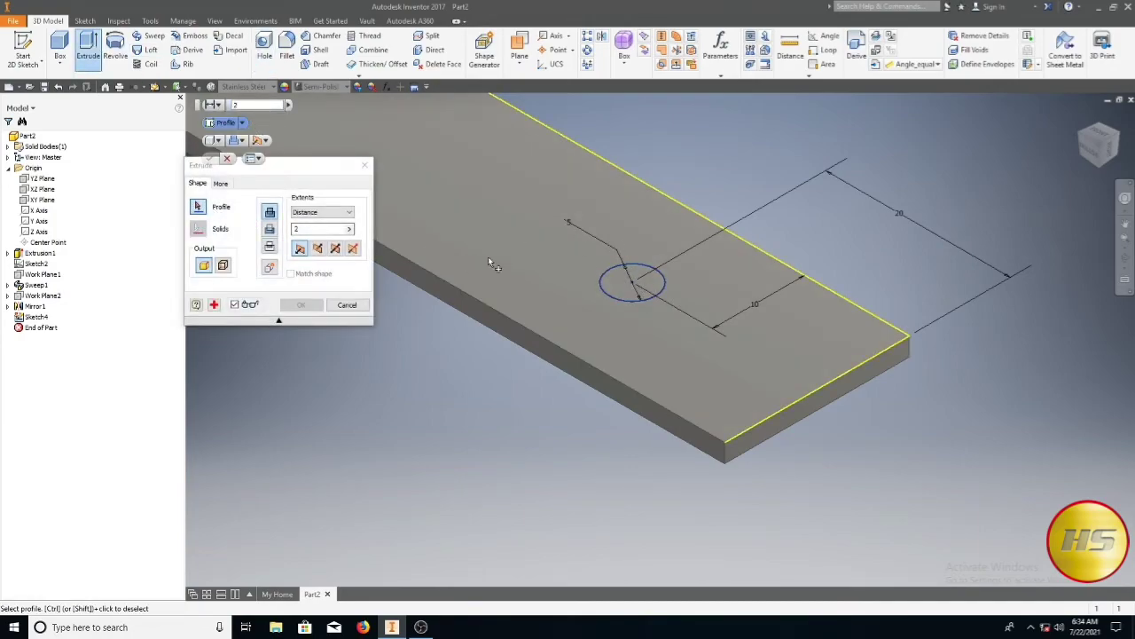
{"action": "left_click", "coordinate": [618, 289]}
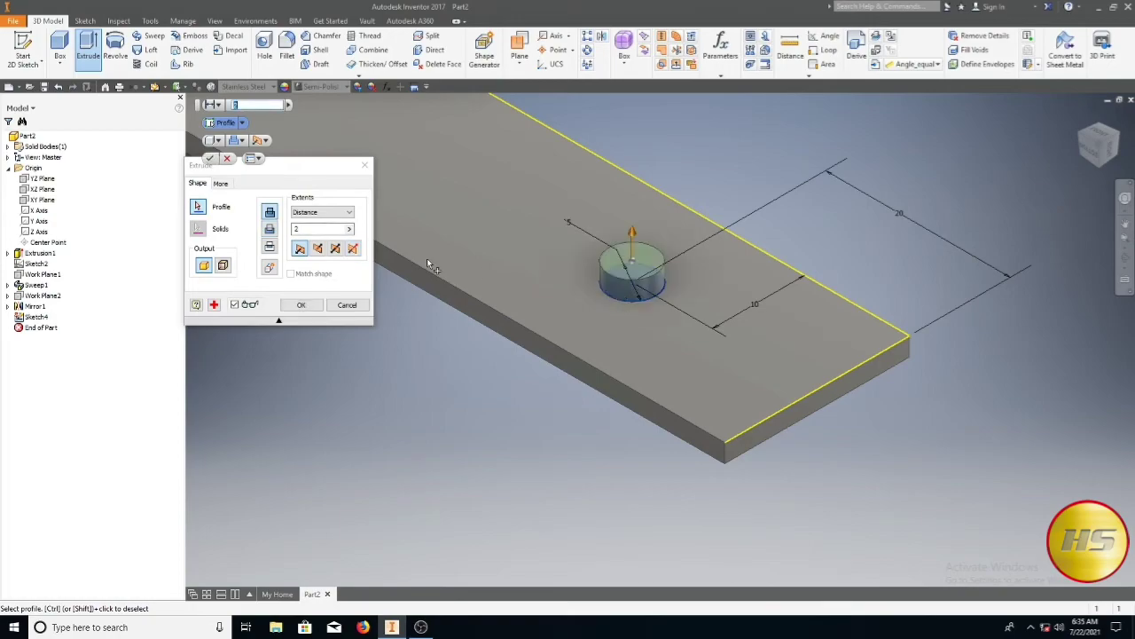
{"action": "left_click", "coordinate": [318, 248]}
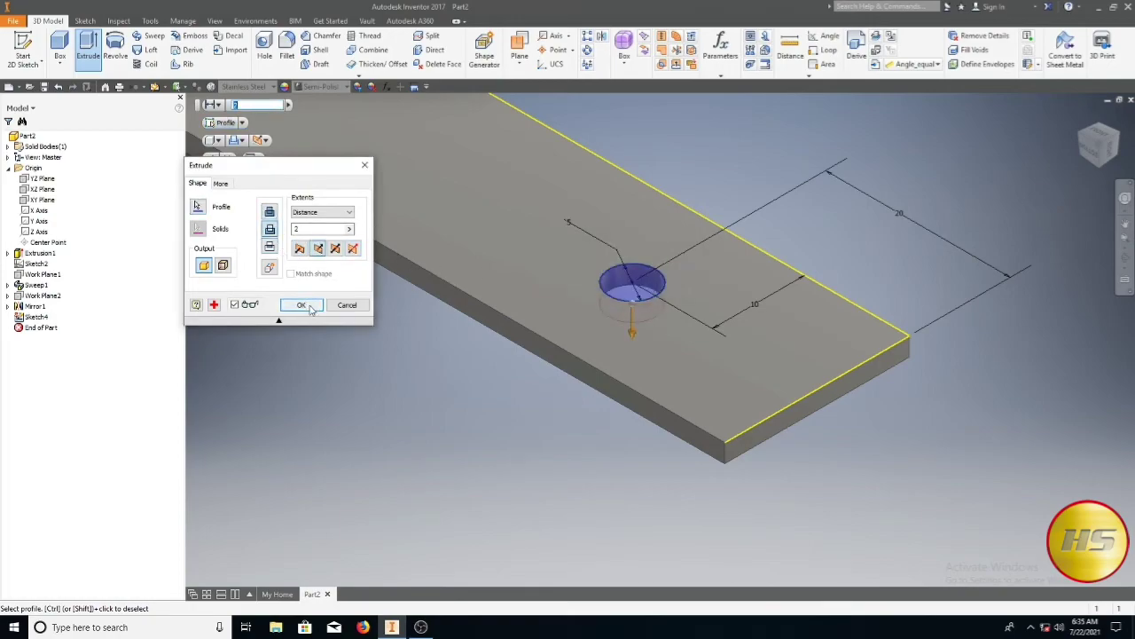
{"action": "left_click", "coordinate": [301, 304]}
Pattern the 5 mm hole rectangularly along the tang's long edge towards the blade, making an evenly spaced row of three holes.
{"action": "scroll", "coordinate": [523, 188], "scroll_direction": "down", "scroll_amount": 2}
{"action": "middle_click_drag", "start_coordinate": [524, 189], "coordinate": [482, 251]}
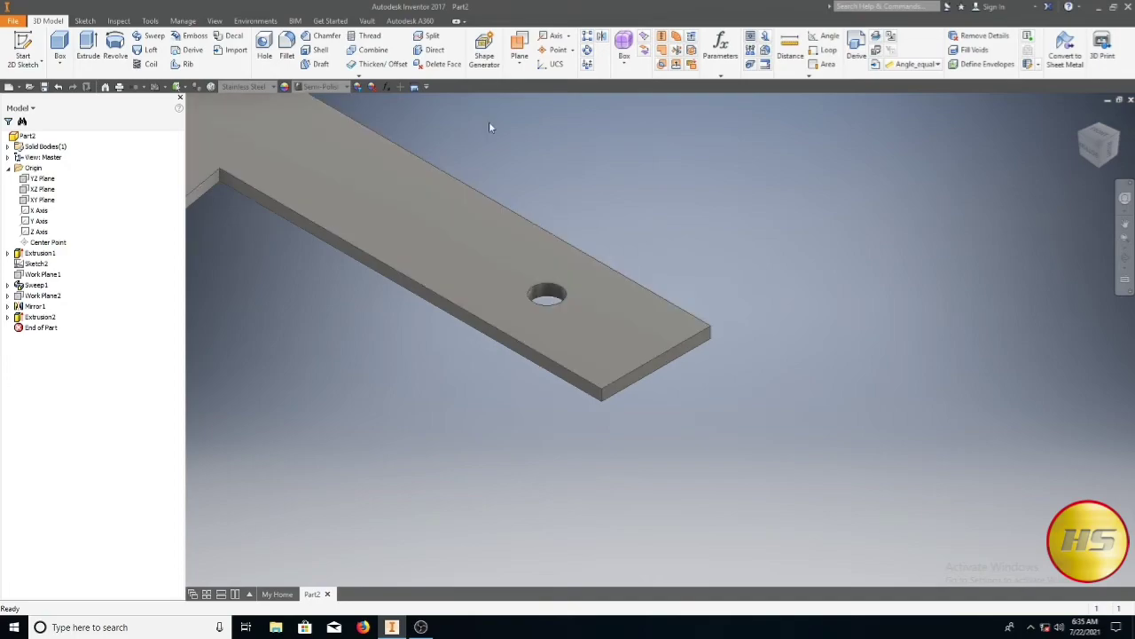
{"action": "left_click", "coordinate": [587, 40]}
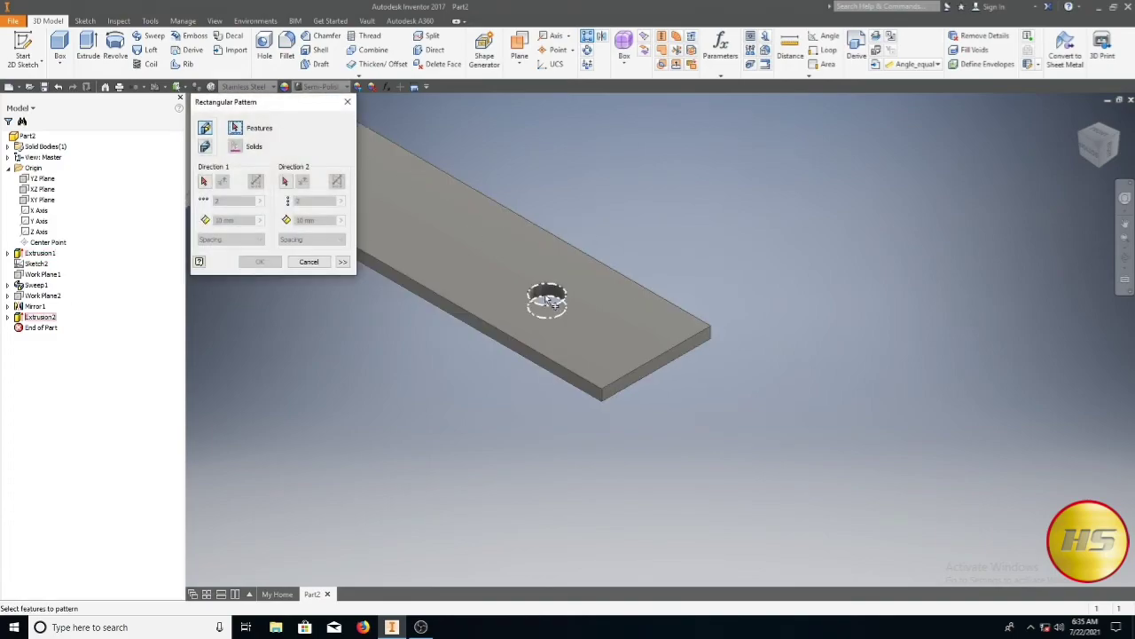
{"action": "left_click", "coordinate": [544, 296]}
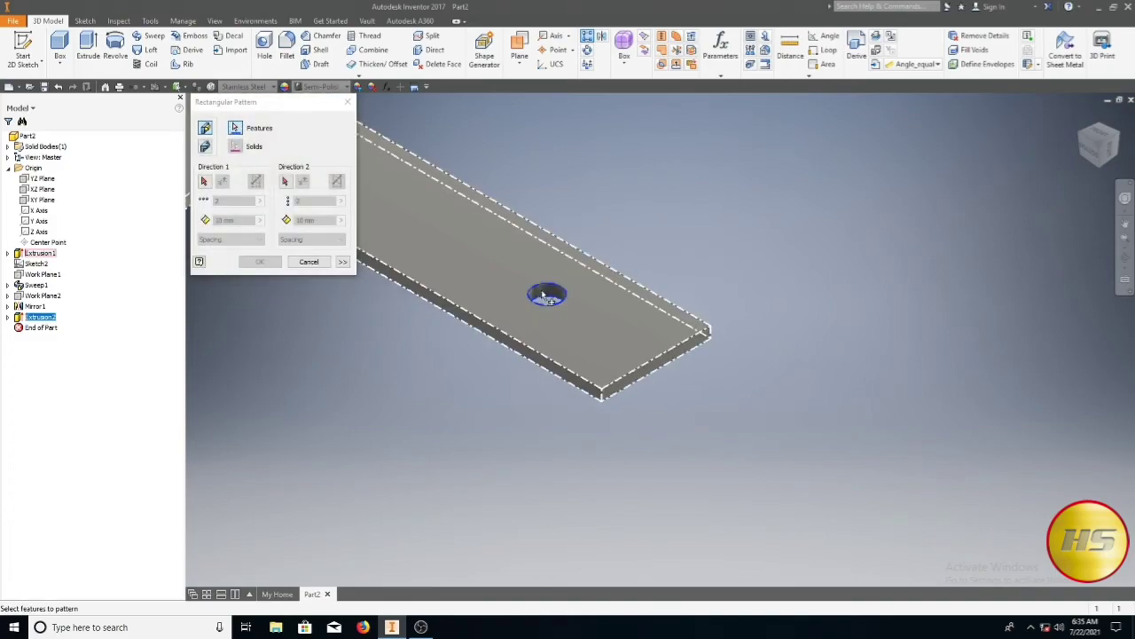
{"action": "left_click", "coordinate": [287, 183]}
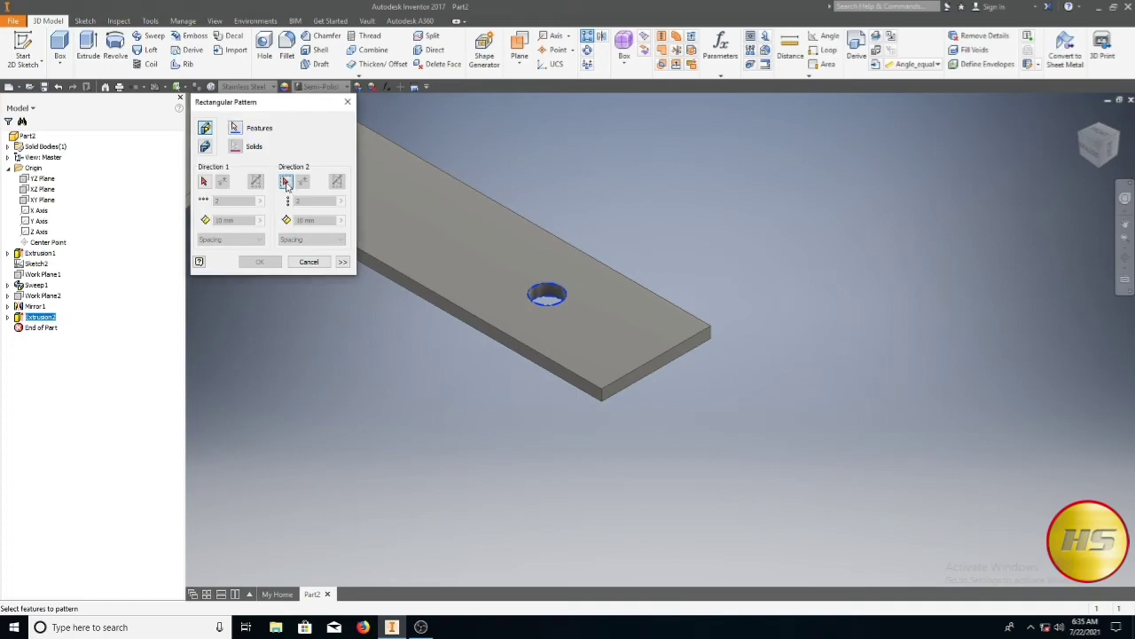
{"action": "left_click", "coordinate": [529, 216]}
{"action": "scroll", "coordinate": [621, 239], "scroll_direction": "down", "scroll_amount": 2}
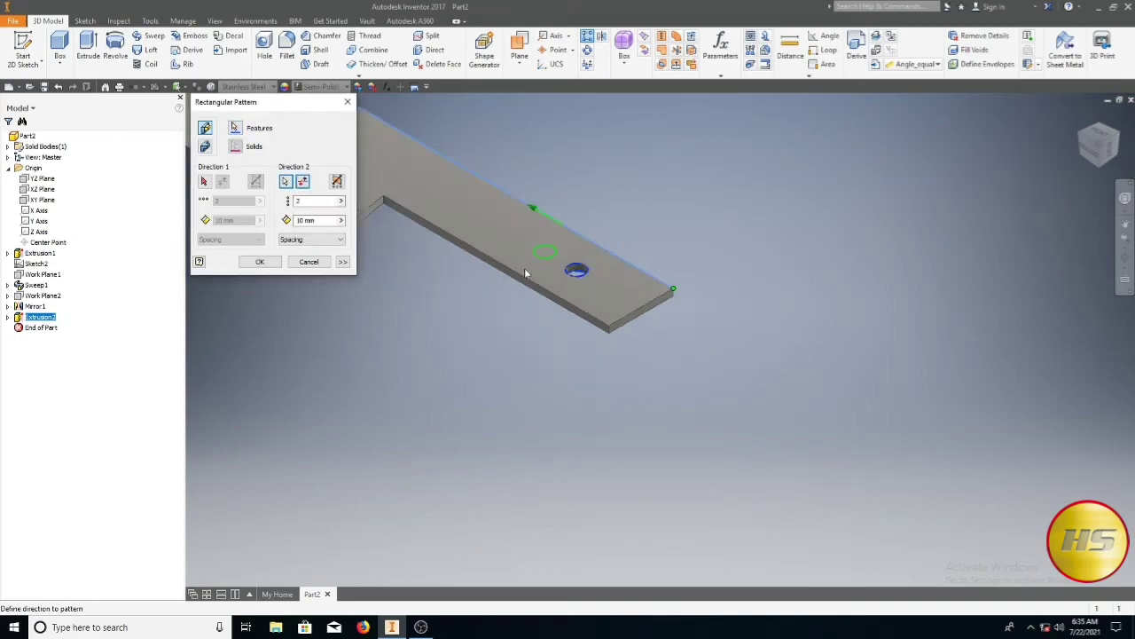
{"action": "left_click", "coordinate": [333, 200]}
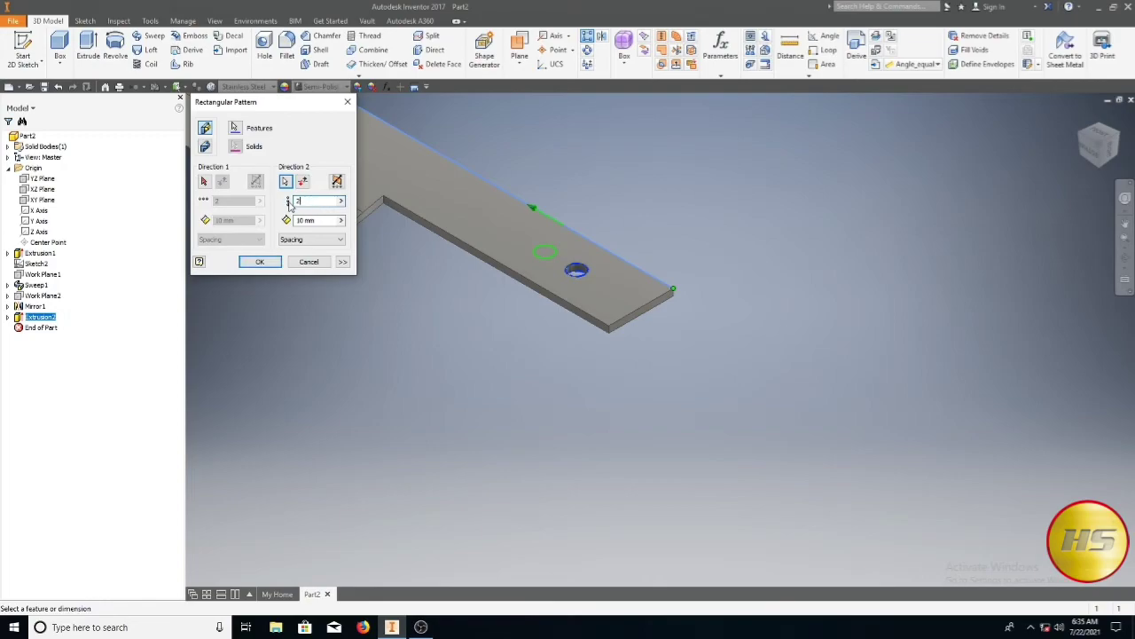
{"action": "left_click", "coordinate": [309, 221]}
{"action": "left_click", "coordinate": [262, 262]}
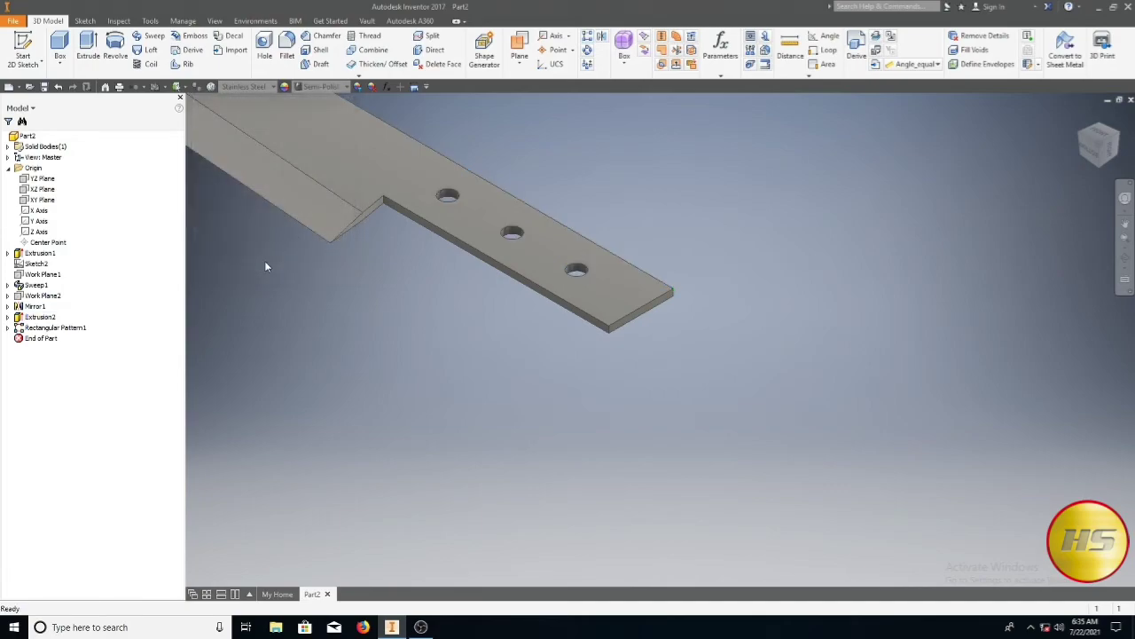
Examine the whole knife from its different isometric, edge-on and end views, checking the blade bevels and the tang's row of holes.
{"action": "key", "text": "Home"}
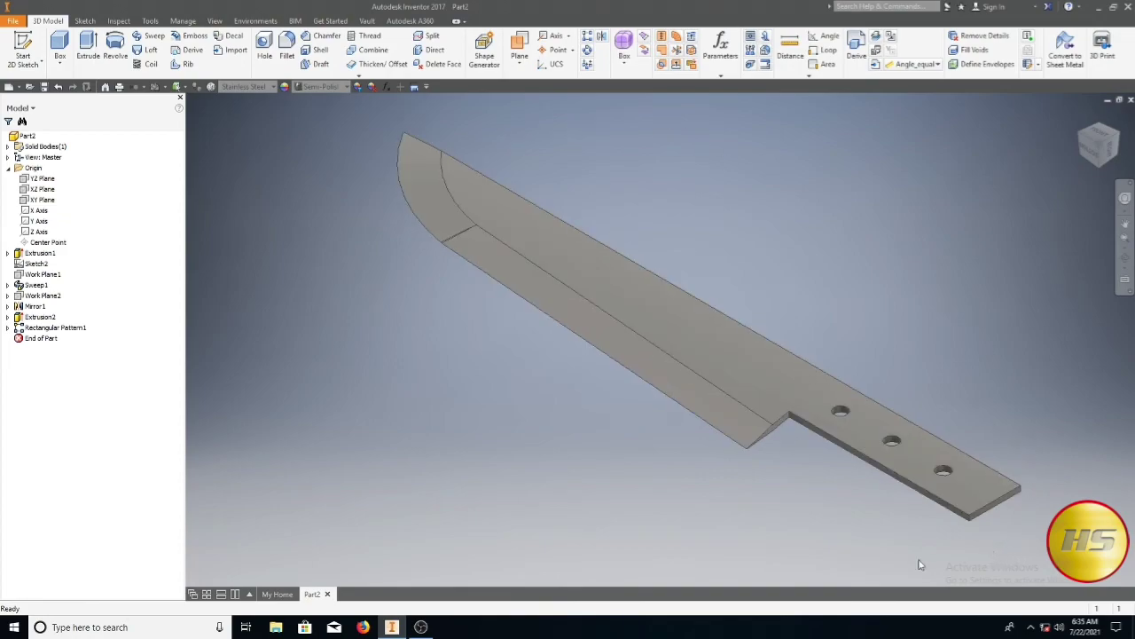
{"action": "left_click", "coordinate": [1119, 135]}
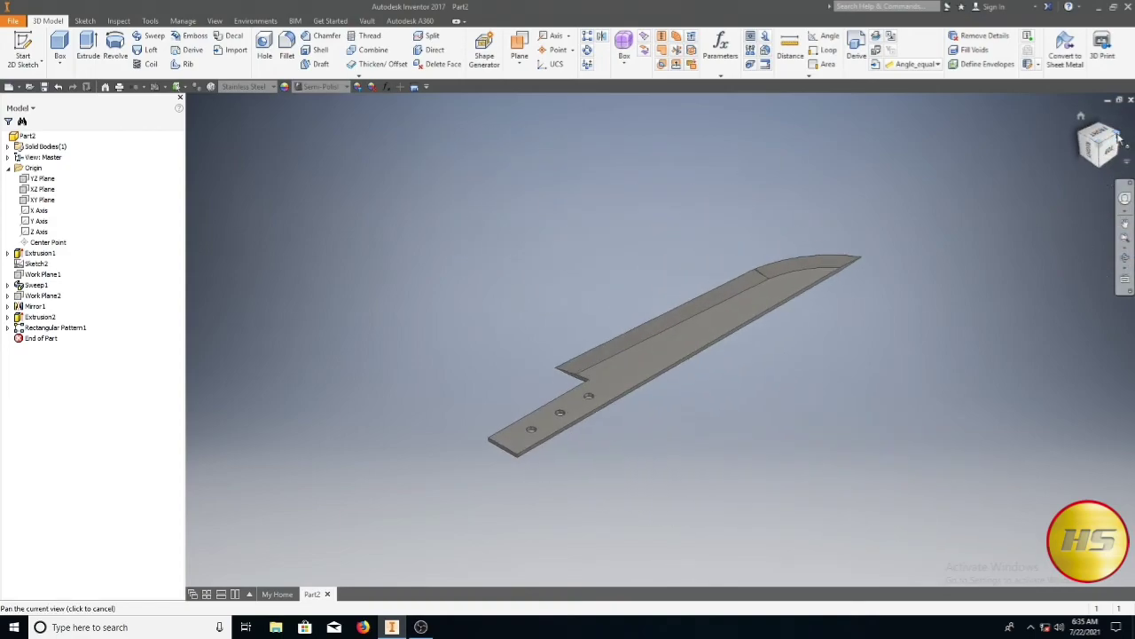
{"action": "left_click", "coordinate": [1119, 135]}
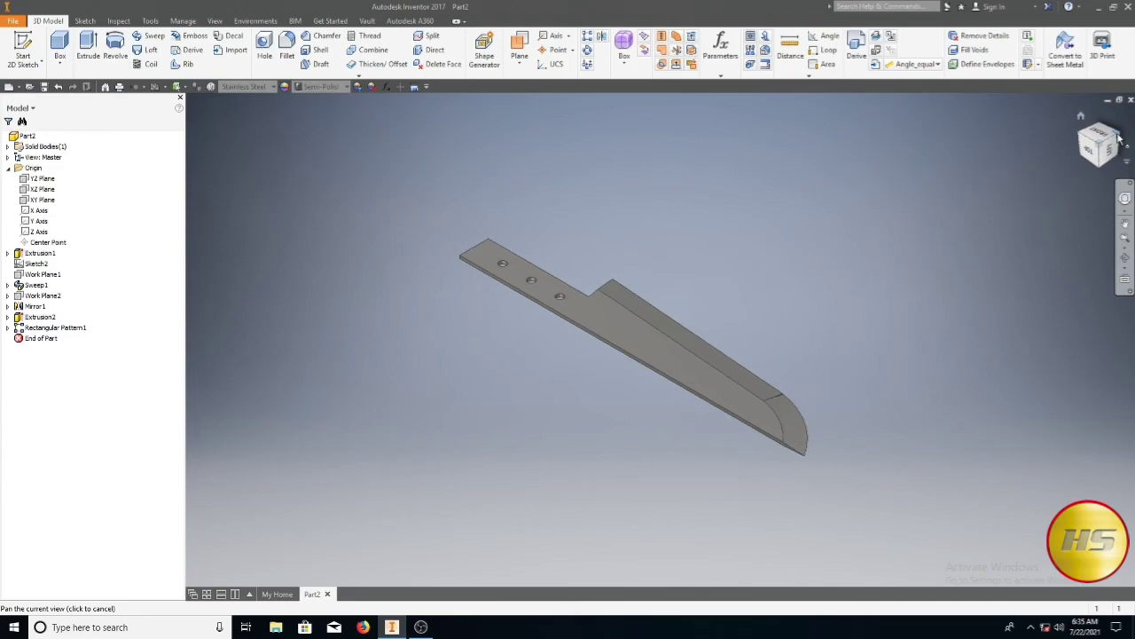
{"action": "left_click", "coordinate": [1120, 137]}
{"action": "left_click", "coordinate": [1119, 138]}
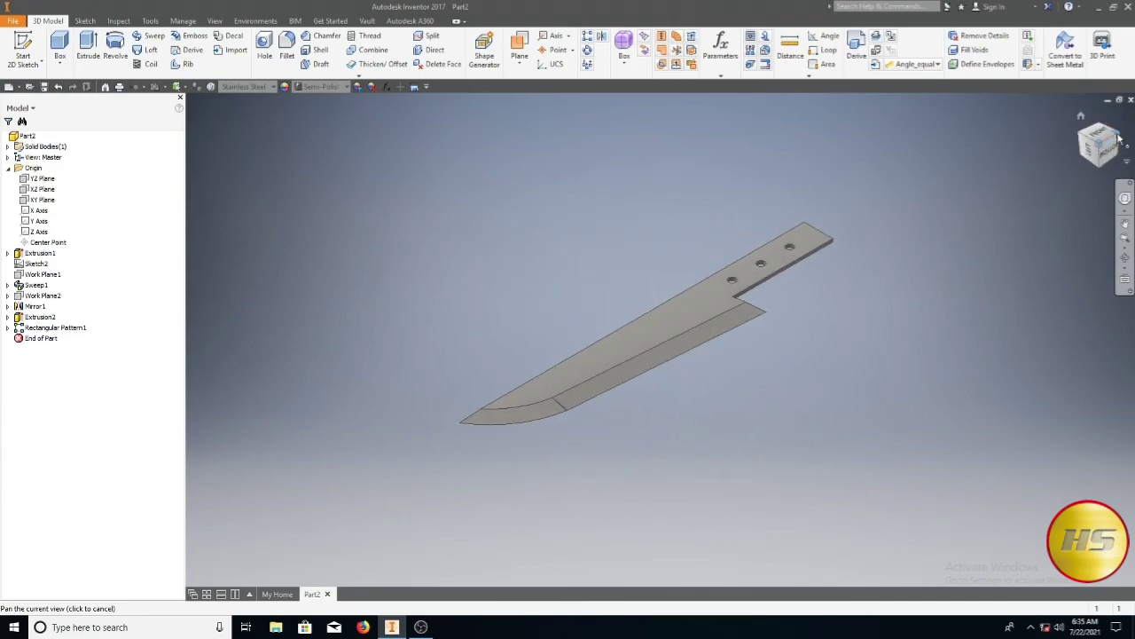
{"action": "left_click", "coordinate": [1119, 137]}
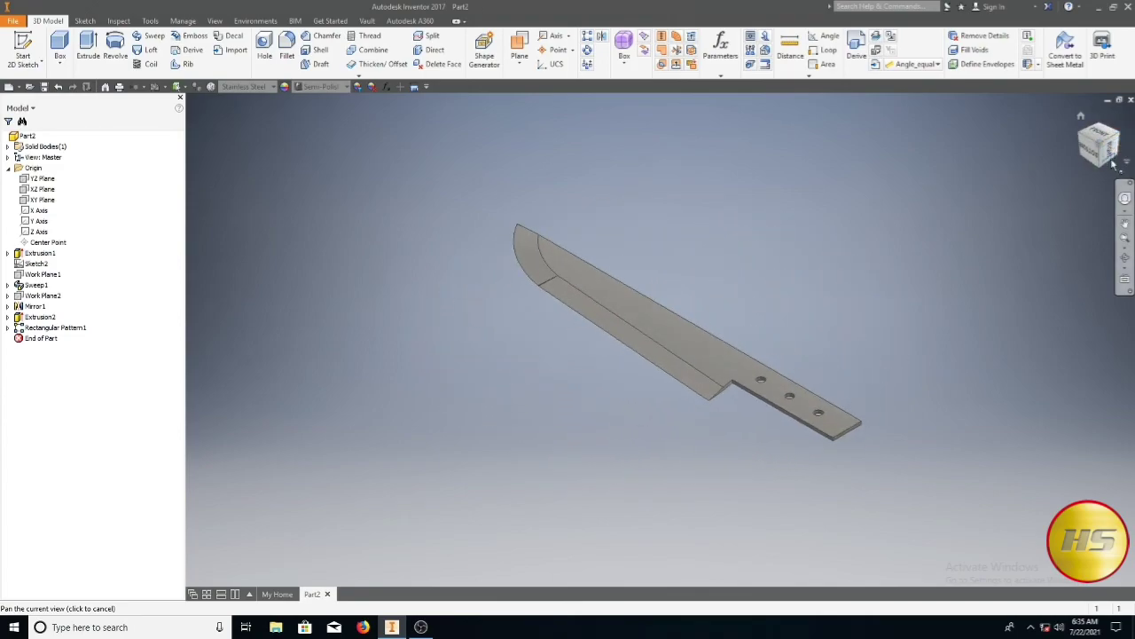
{"action": "left_click", "coordinate": [1114, 164]}
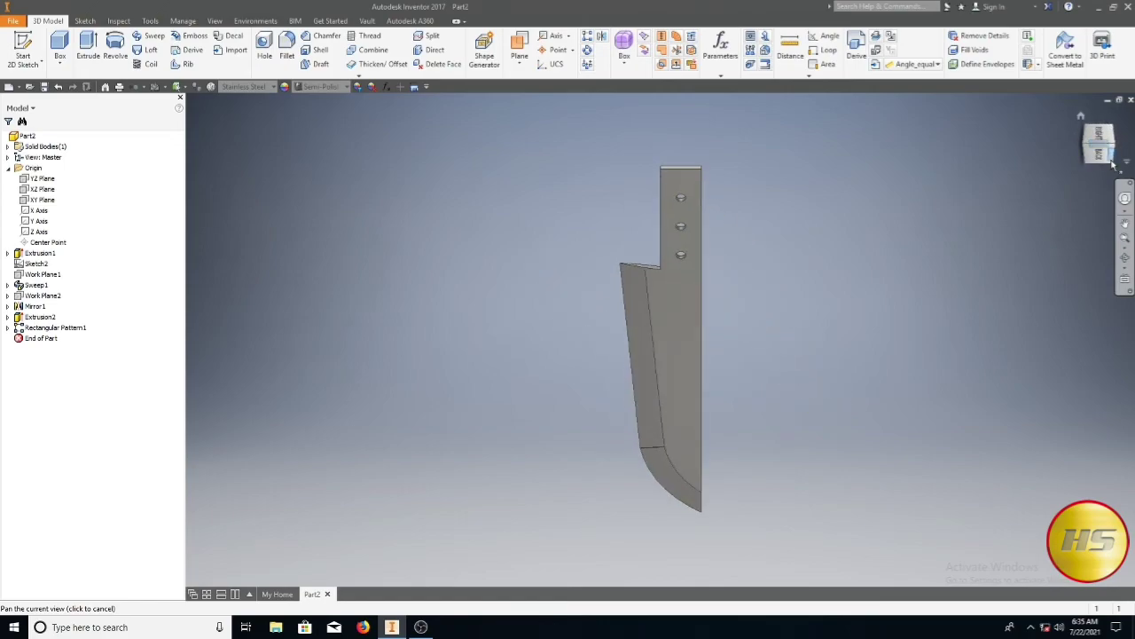
{"action": "left_click", "coordinate": [1113, 164]}
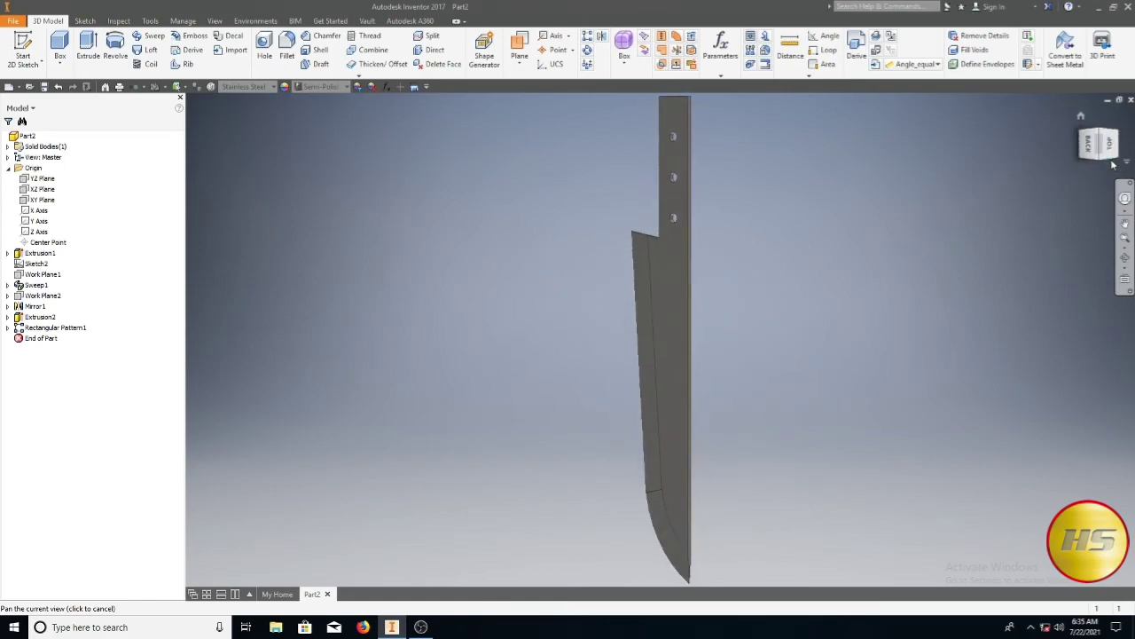
{"action": "left_click", "coordinate": [1108, 160]}
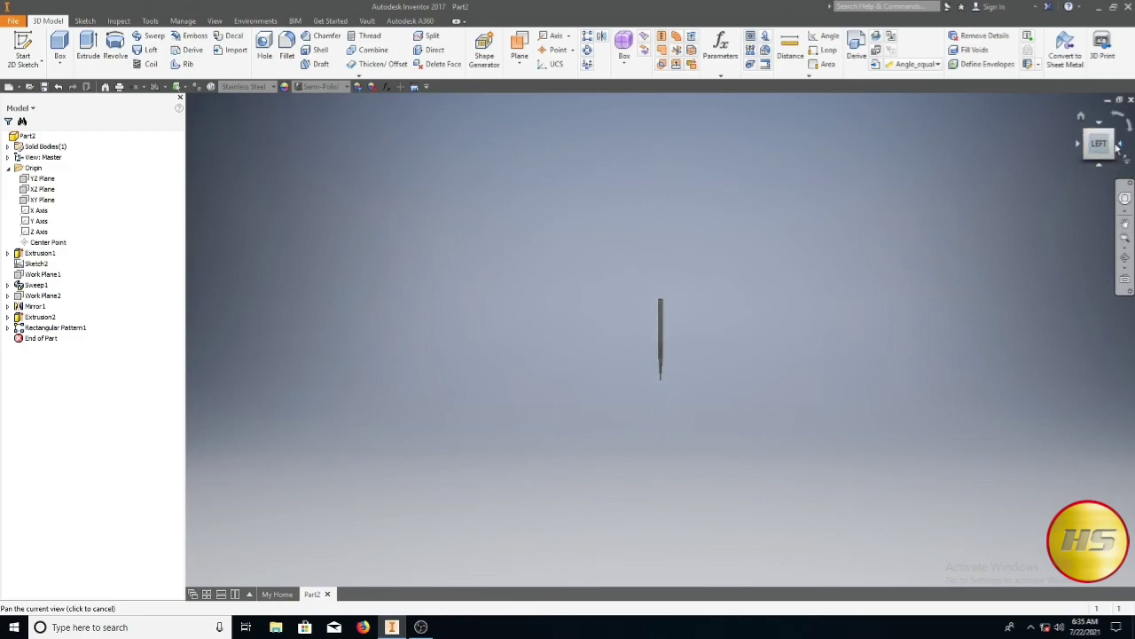
{"action": "key", "text": "F6"}
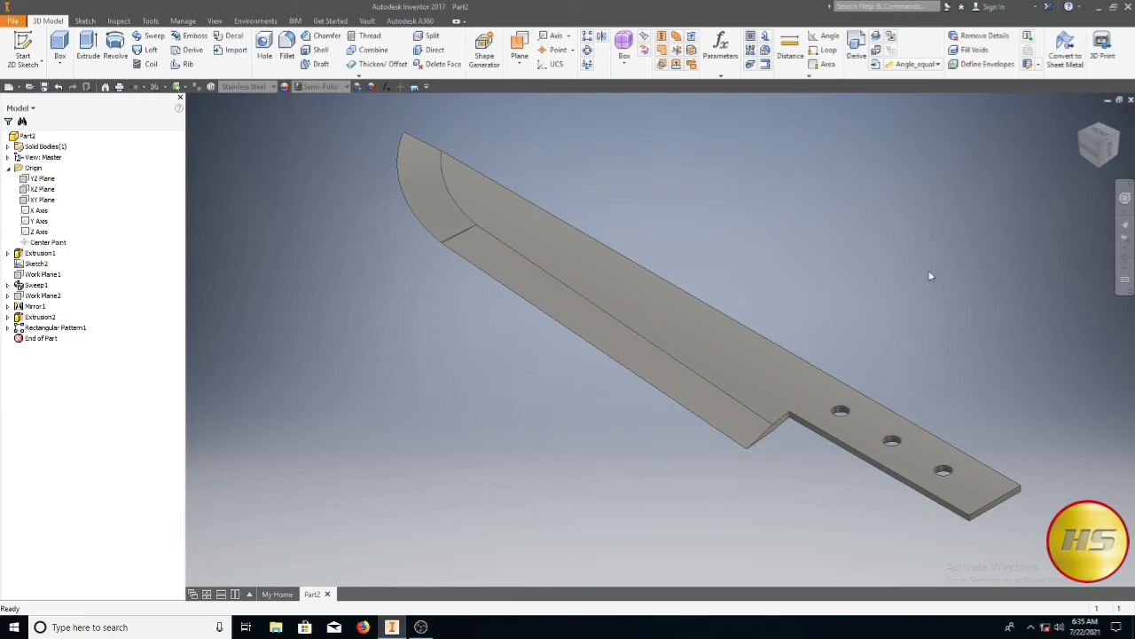
{"action": "left_click", "coordinate": [1125, 258]}
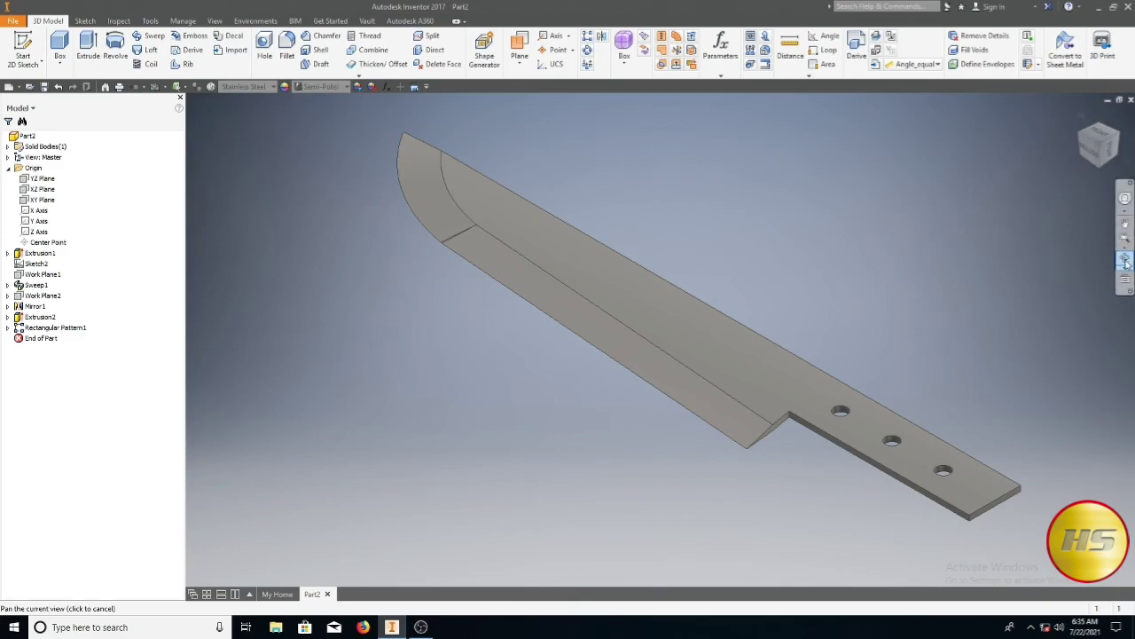
{"action": "left_click_drag", "start_coordinate": [811, 399], "coordinate": [787, 365]}
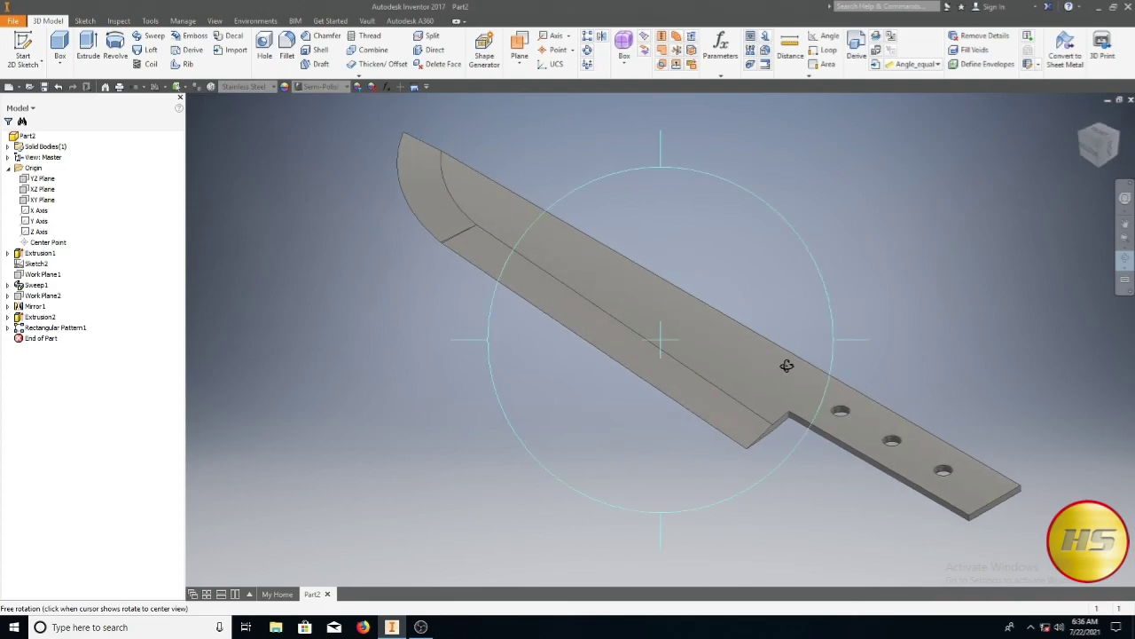